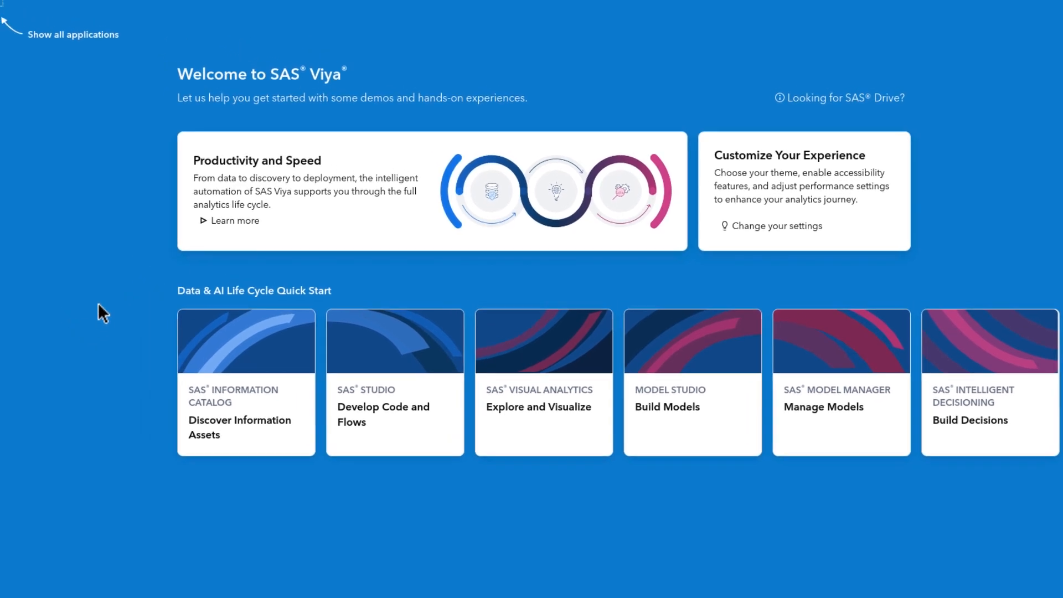
Launch Manage Data from the applications menu to list the CUSTOMER, HOME_EQUITY and SASVIYATYPES tables.
{"action": "left_click", "coordinate": [6, 8]}
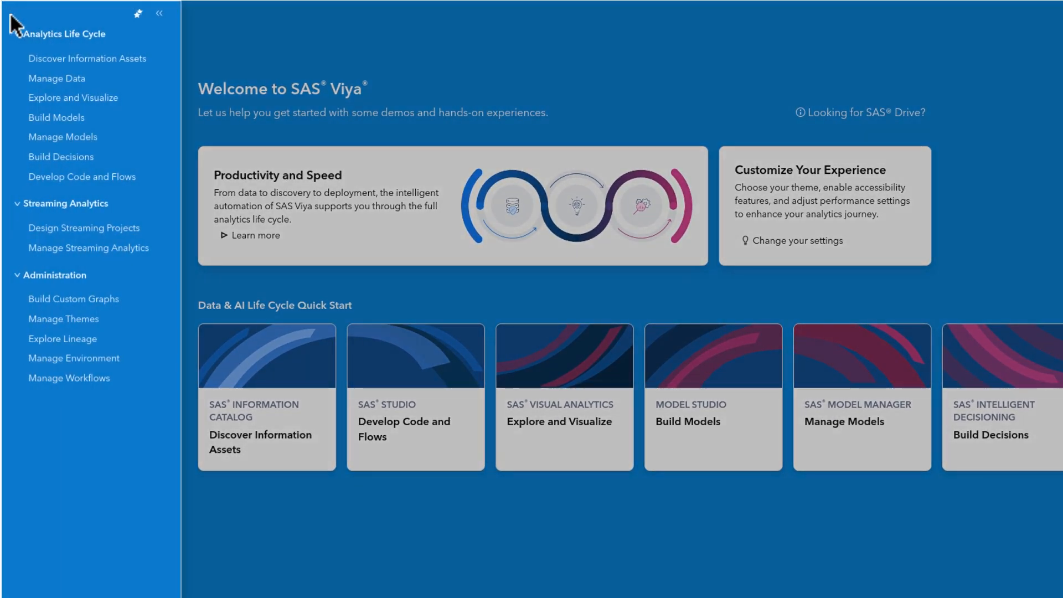
{"action": "left_click", "coordinate": [95, 80]}
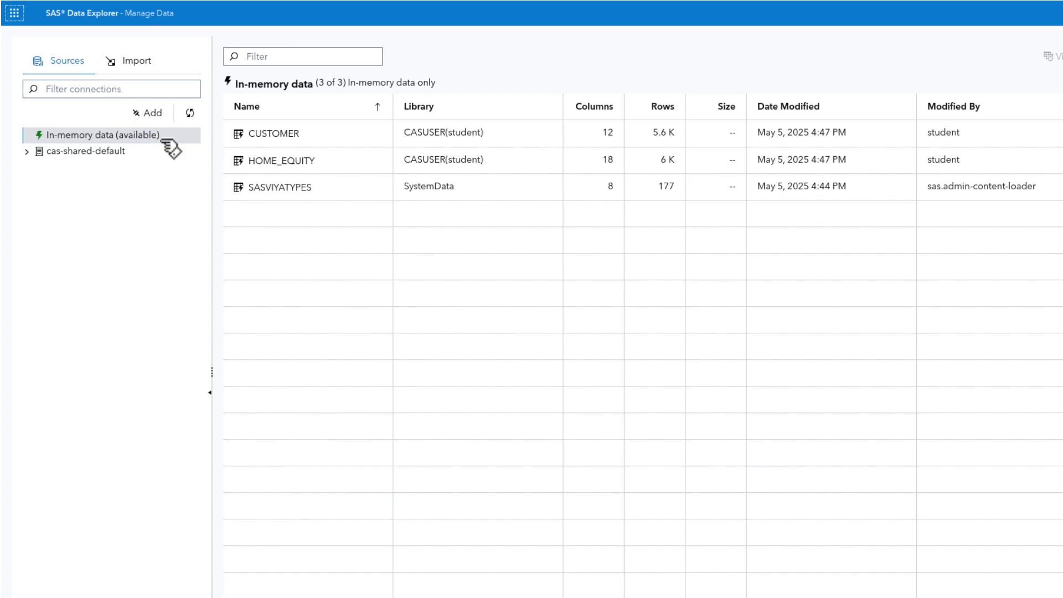
Select CUSTOMER and view its actions, then open HOME_EQUITY's details (18 columns, 6 K rows, 1.1 MB).
{"action": "left_click", "coordinate": [322, 135]}
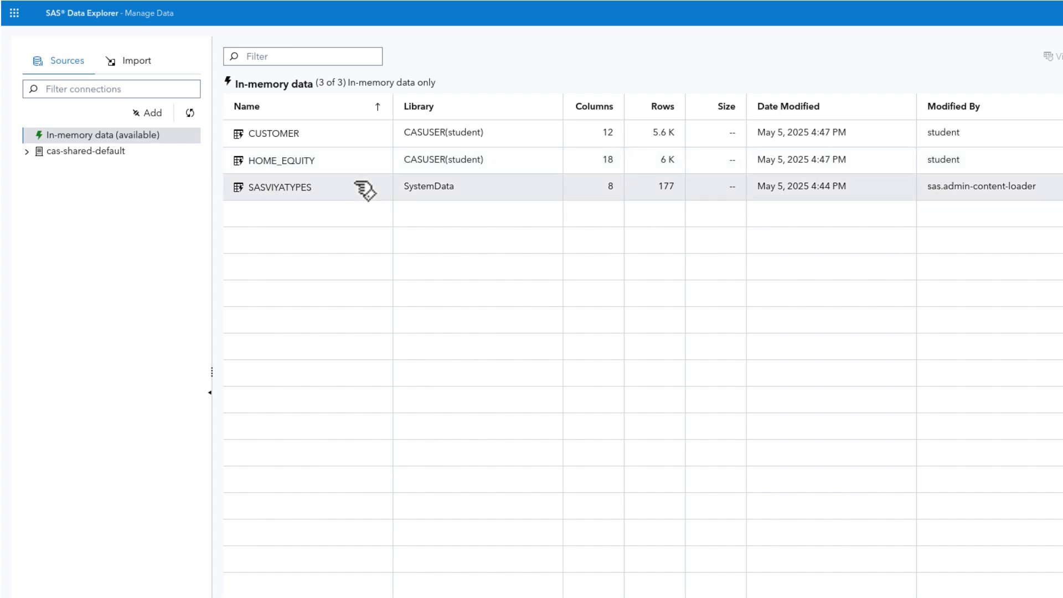
{"action": "left_click", "coordinate": [353, 136]}
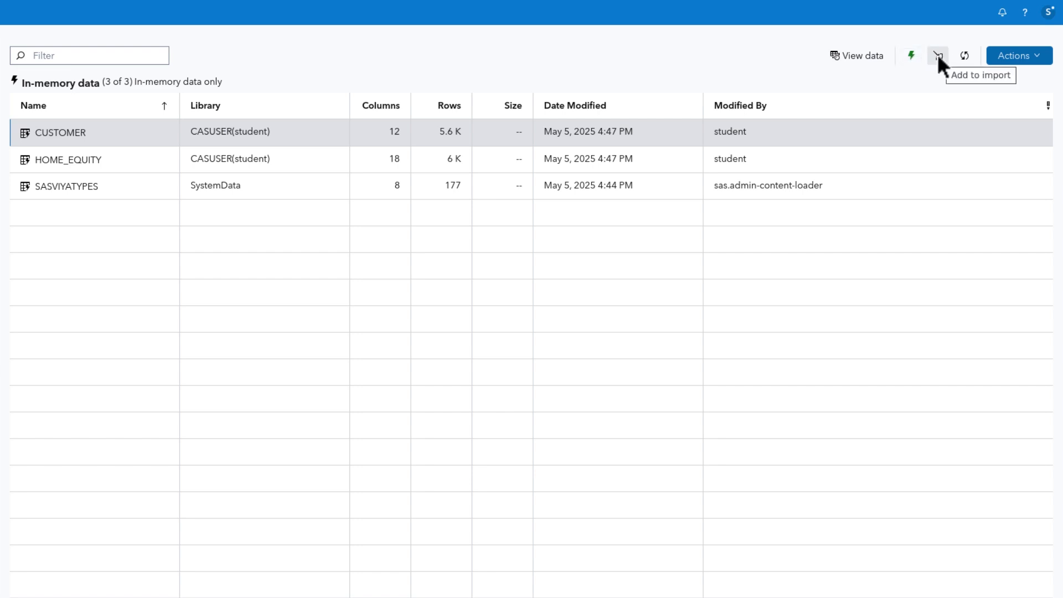
{"action": "left_click", "coordinate": [1031, 57]}
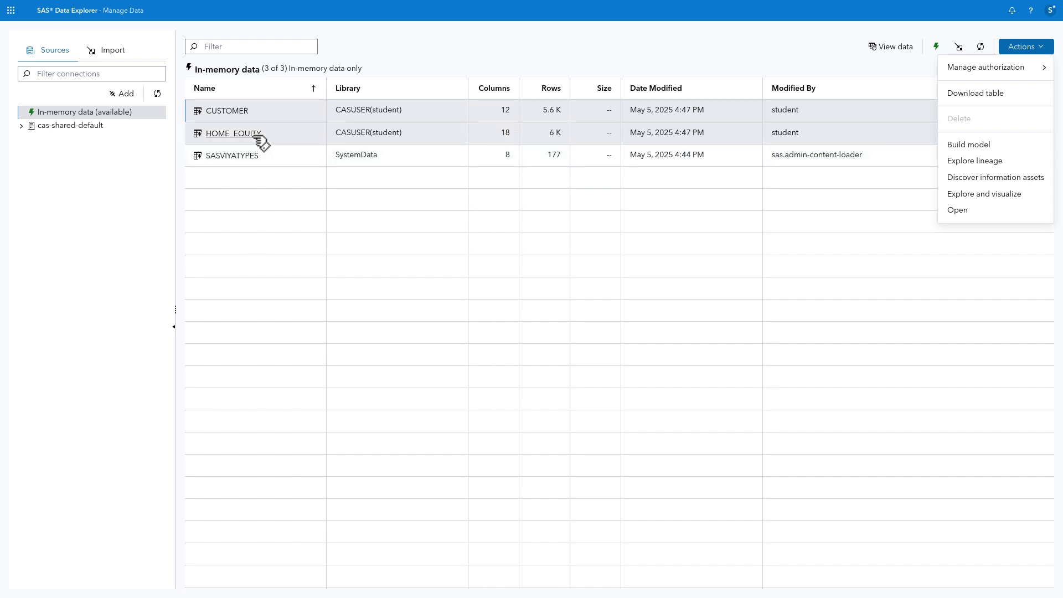
{"action": "left_click", "coordinate": [233, 134]}
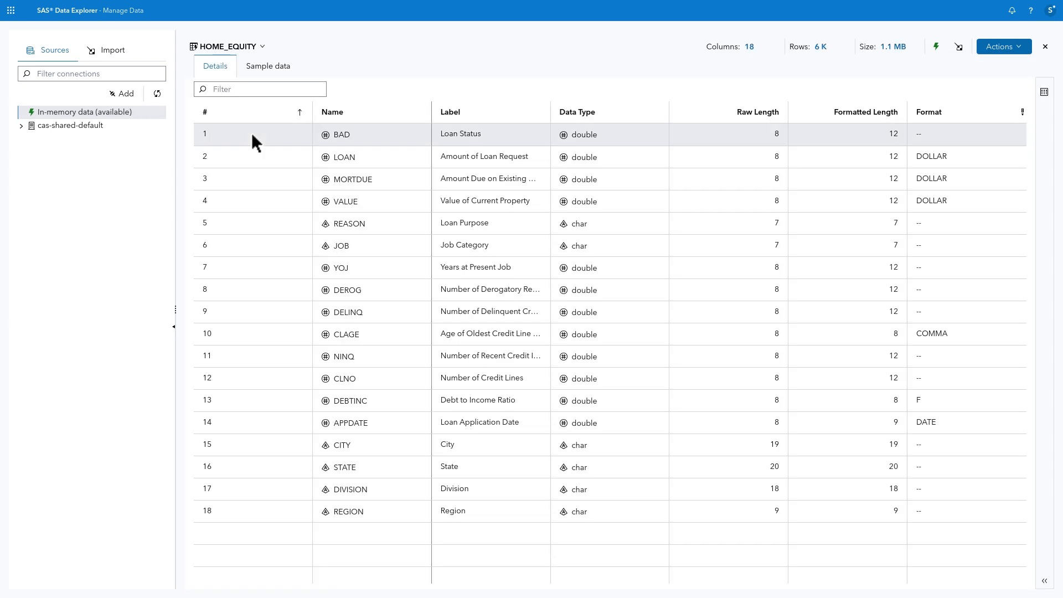
Preview HOME_EQUITY's sample data with column labels shown, then close the table view.
{"action": "left_click", "coordinate": [270, 67]}
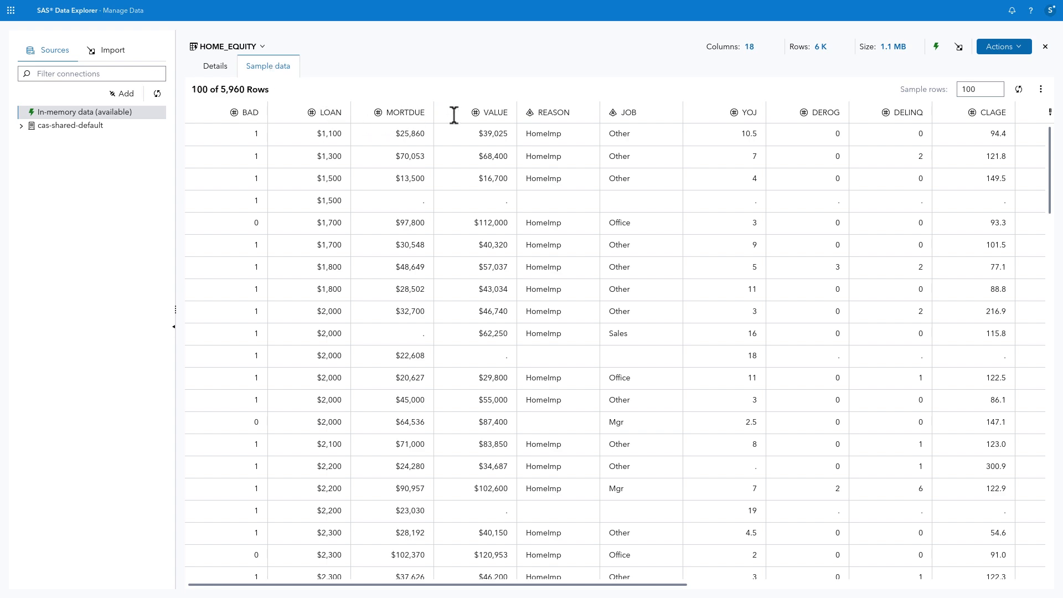
{"action": "left_click", "coordinate": [1041, 90]}
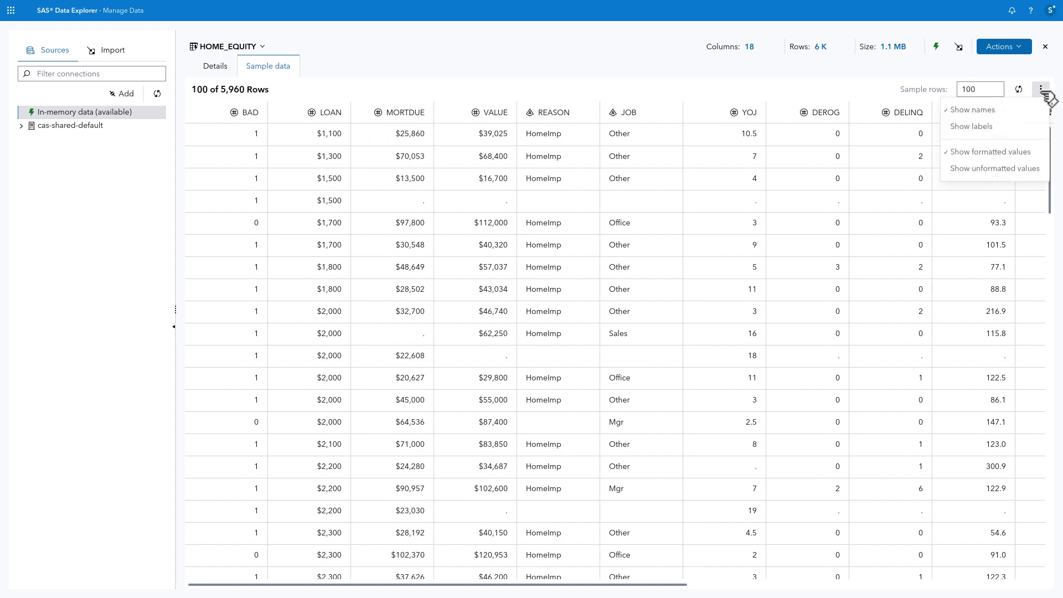
{"action": "left_click", "coordinate": [995, 127]}
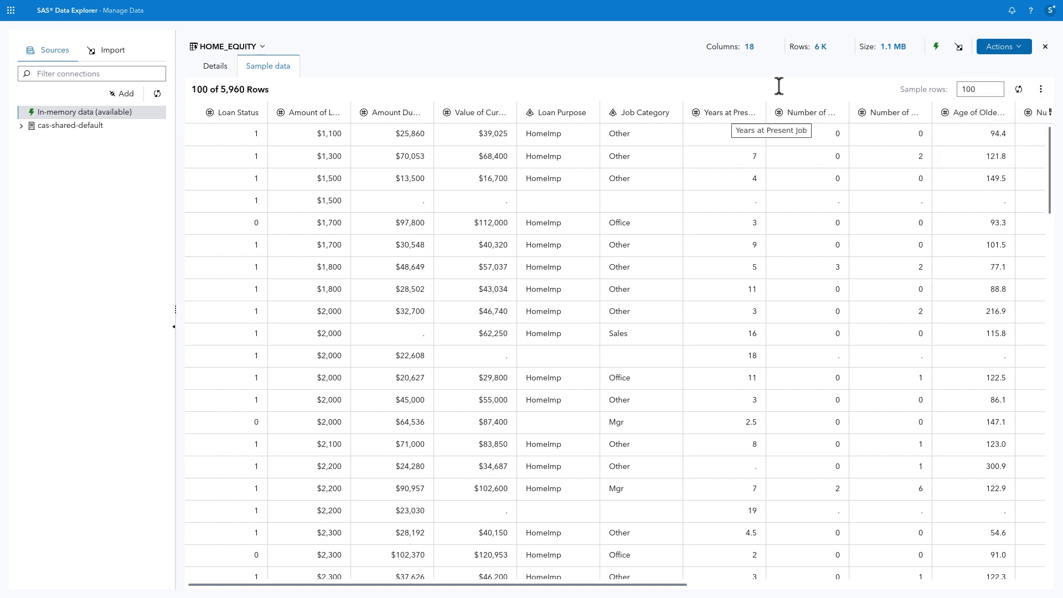
{"action": "left_click", "coordinate": [1045, 47]}
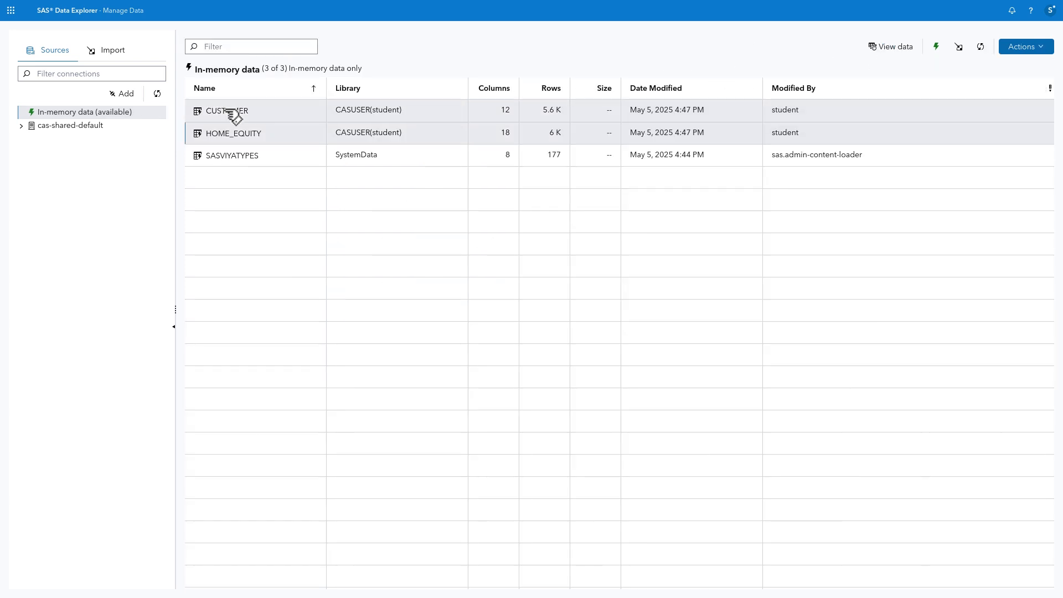
Open the CASUSER(student) caslib under cas-shared-default and confirm its PATH source type in Connection Properties.
{"action": "left_click", "coordinate": [21, 125]}
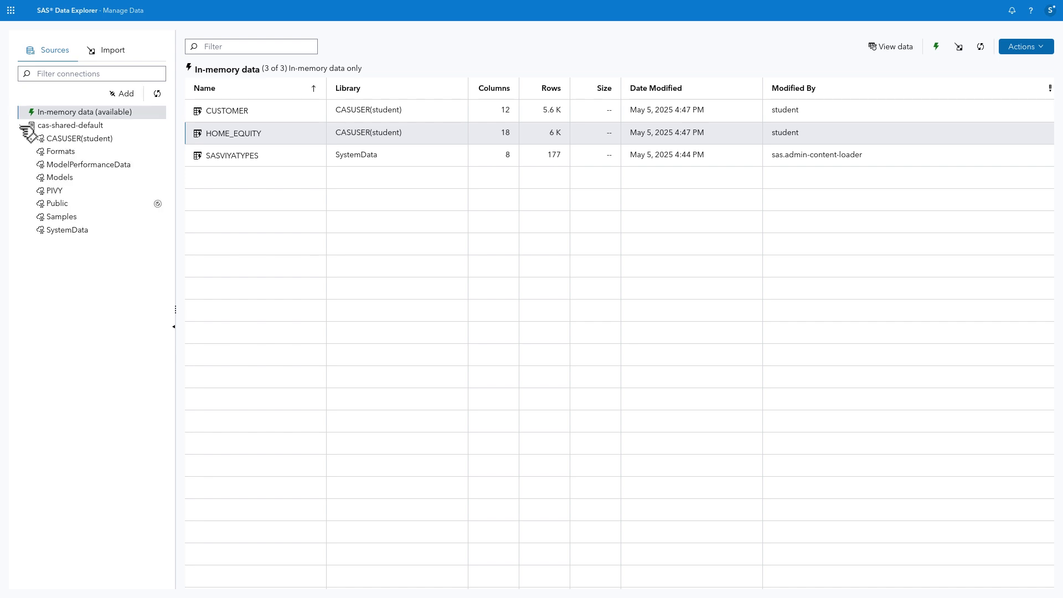
{"action": "left_click", "coordinate": [132, 143]}
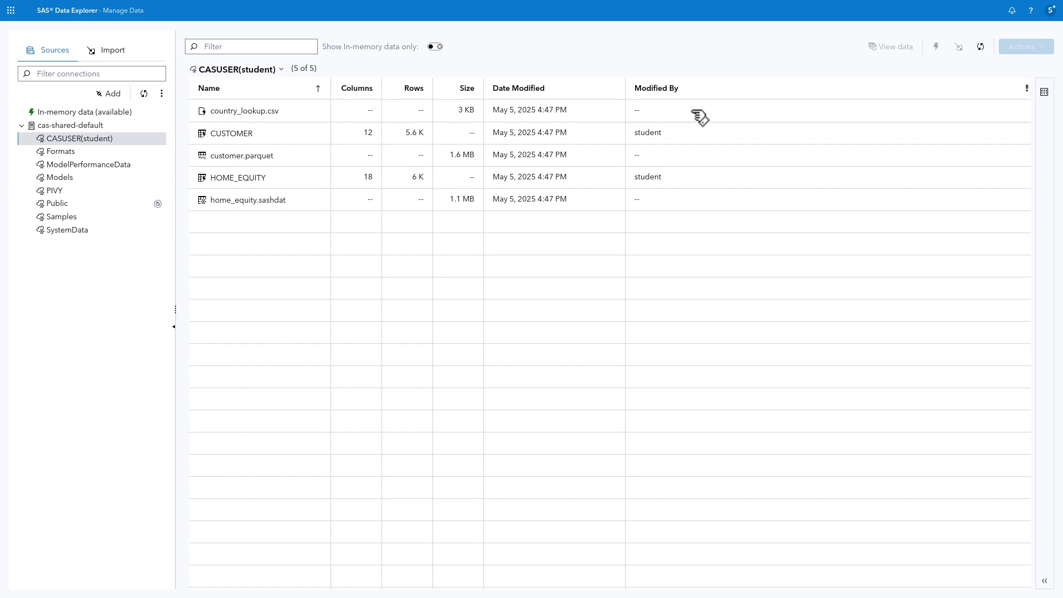
{"action": "left_click", "coordinate": [1051, 96]}
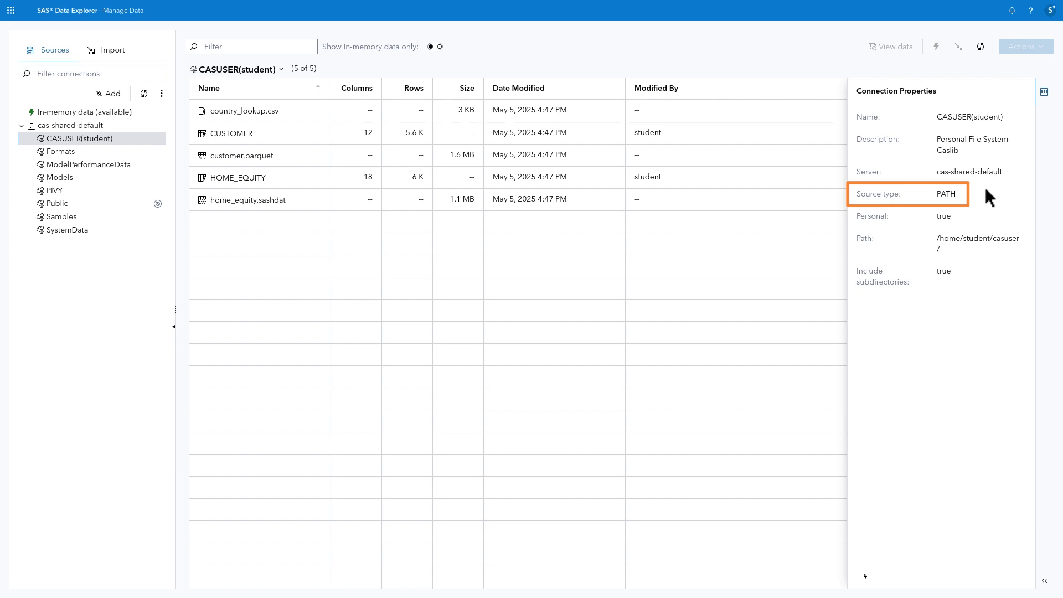
{"action": "left_click", "coordinate": [1049, 95]}
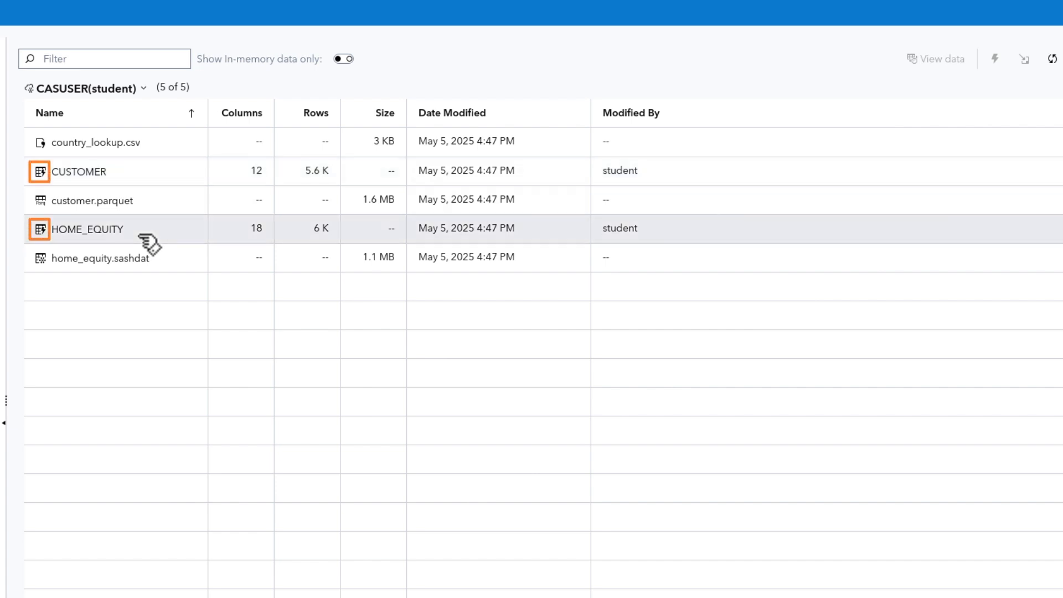
{"action": "right_click", "coordinate": [148, 243]}
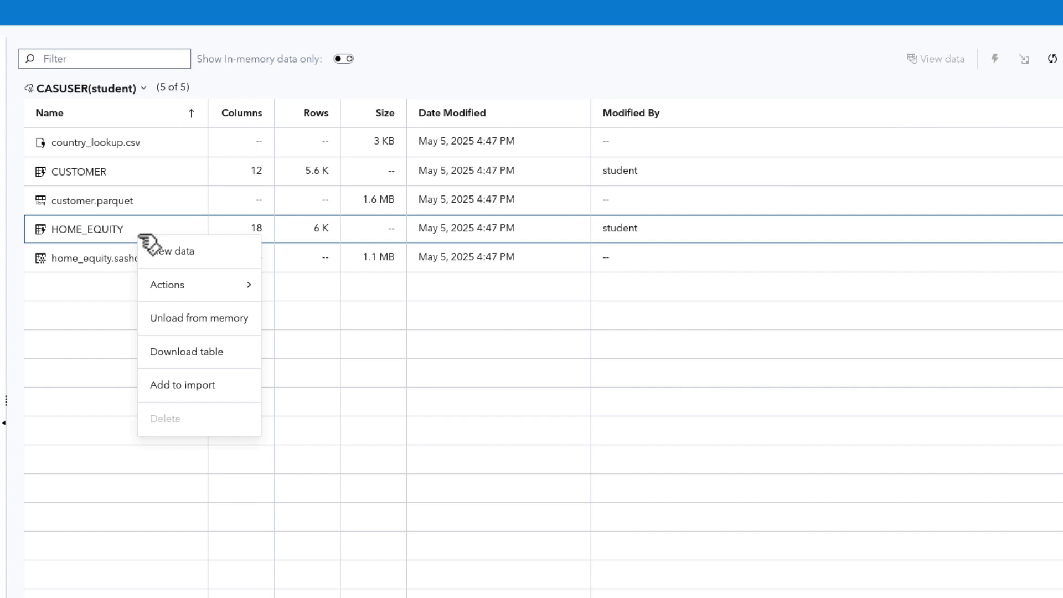
{"action": "mouse_move", "coordinate": [238, 285]}
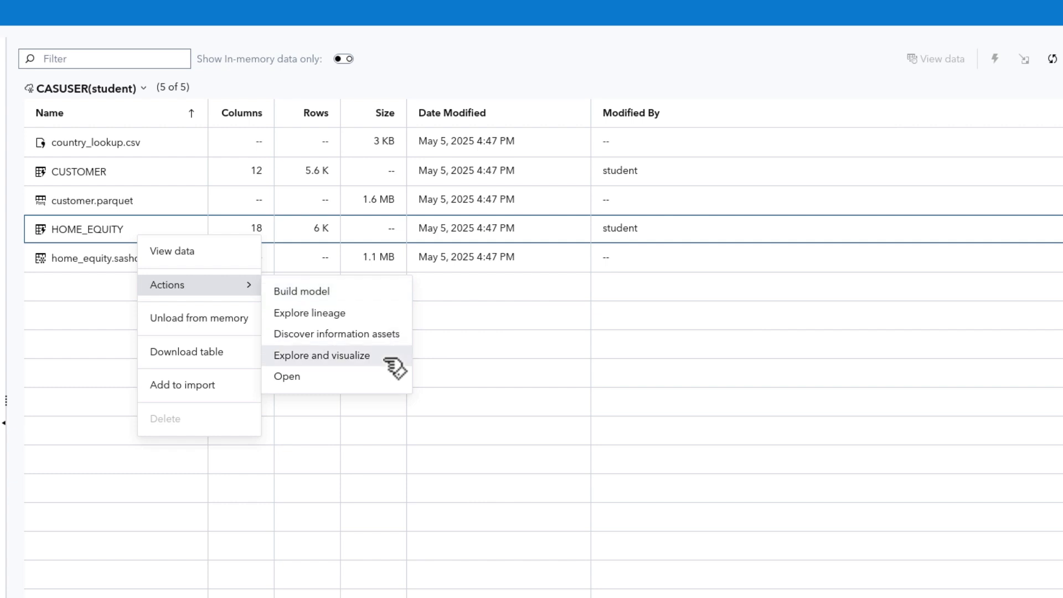
{"action": "left_click", "coordinate": [437, 364]}
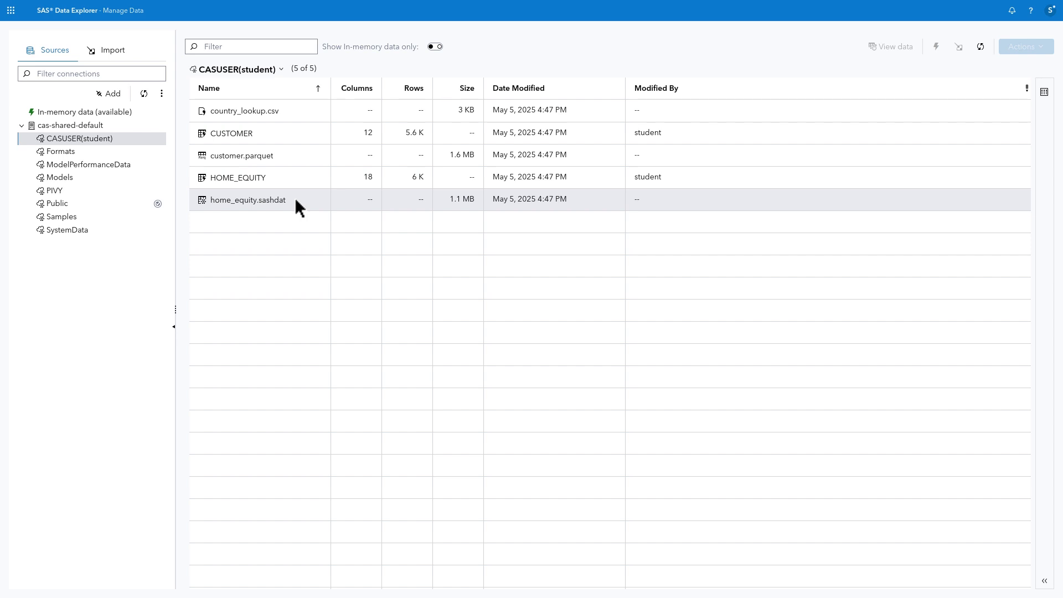
Load country_lookup.csv into memory as COUNTRY_LOOKUP with 2 columns and 238 rows.
{"action": "left_click", "coordinate": [297, 117]}
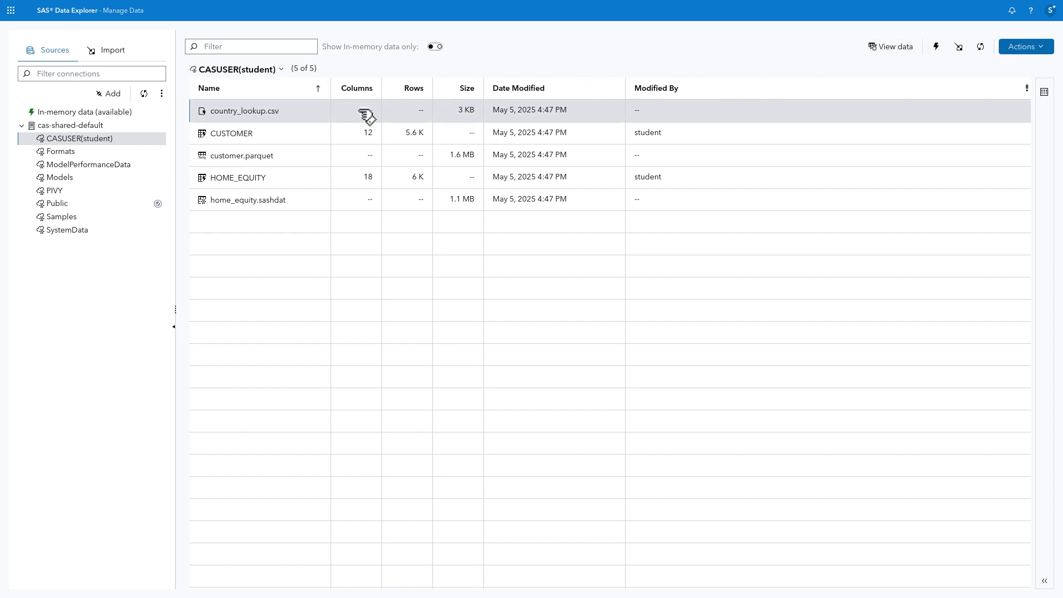
{"action": "right_click", "coordinate": [303, 116]}
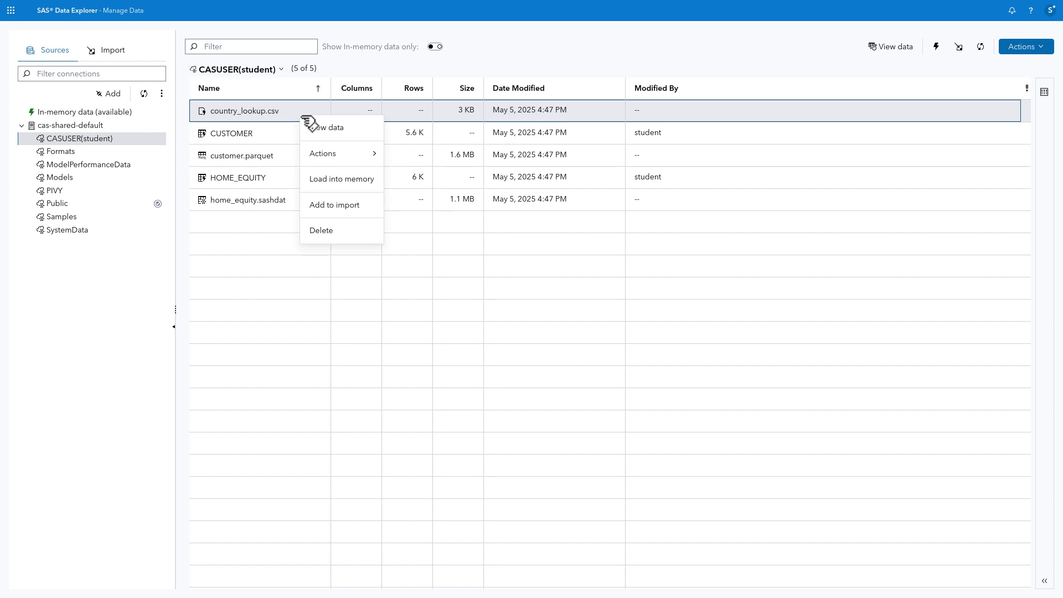
{"action": "left_click", "coordinate": [367, 180]}
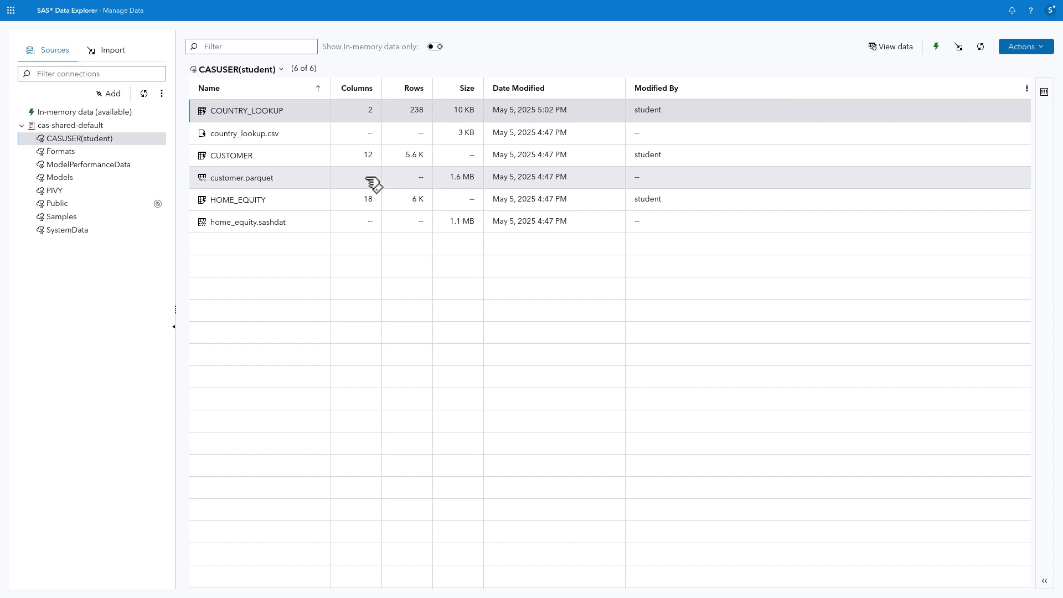
Browse the SAS, Data Stores and Cloud Providers source types and pick Oracle Database.
{"action": "left_click", "coordinate": [111, 93]}
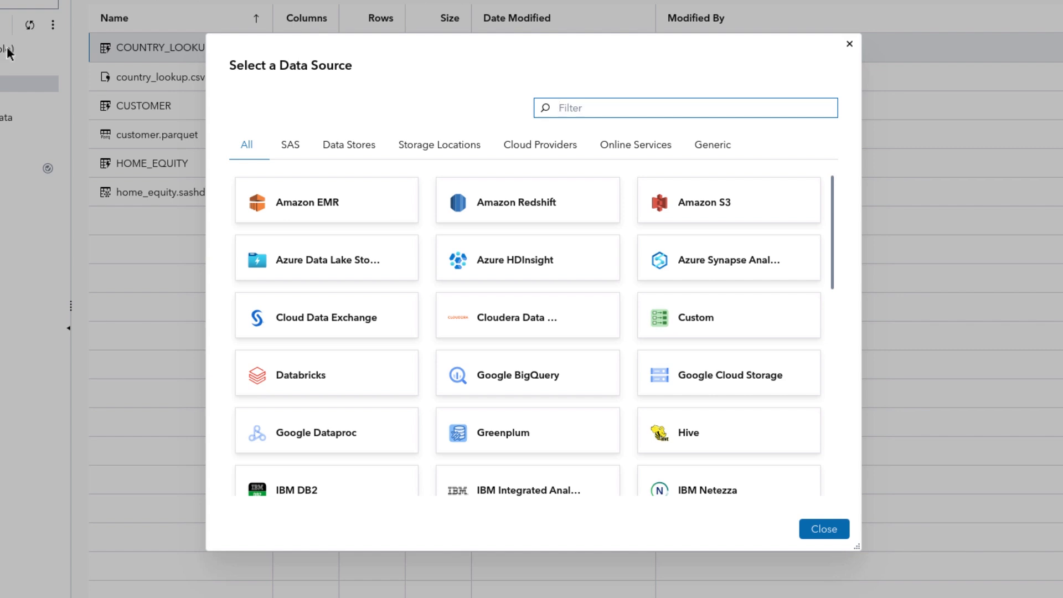
{"action": "left_click", "coordinate": [298, 146]}
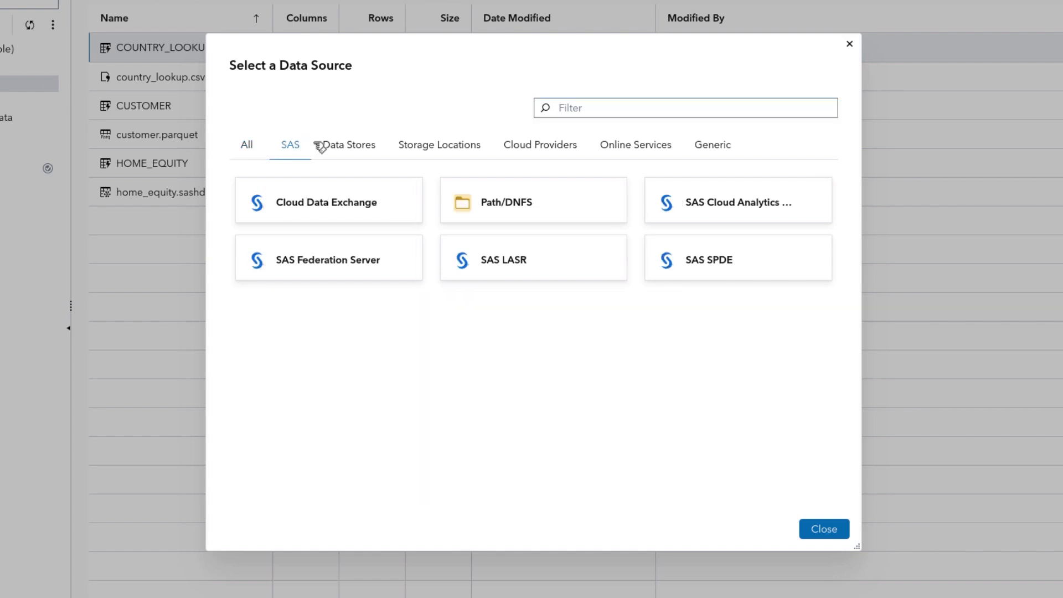
{"action": "left_click", "coordinate": [364, 151]}
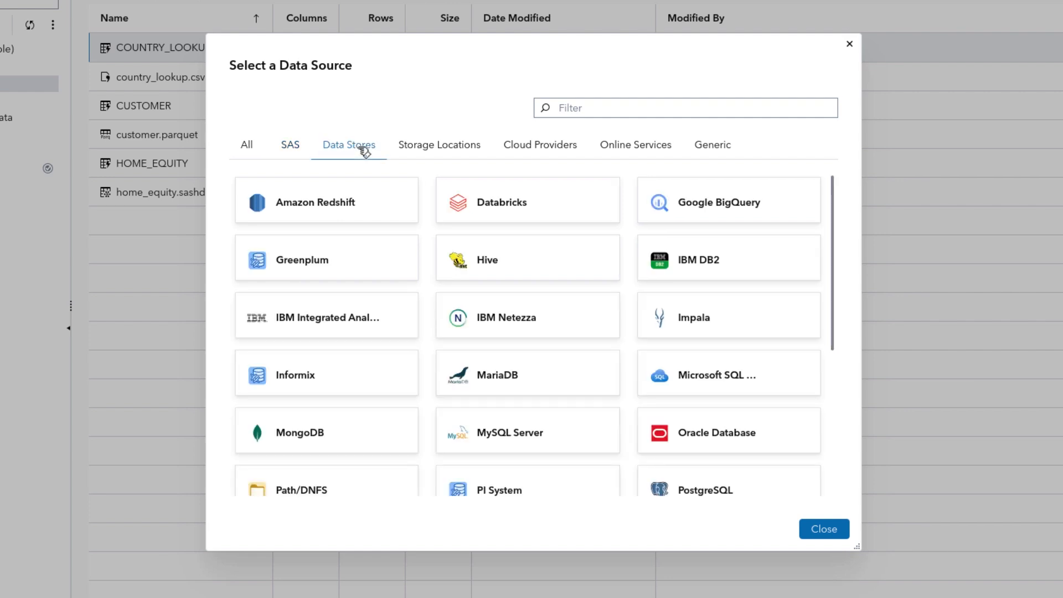
{"action": "left_click", "coordinate": [543, 148]}
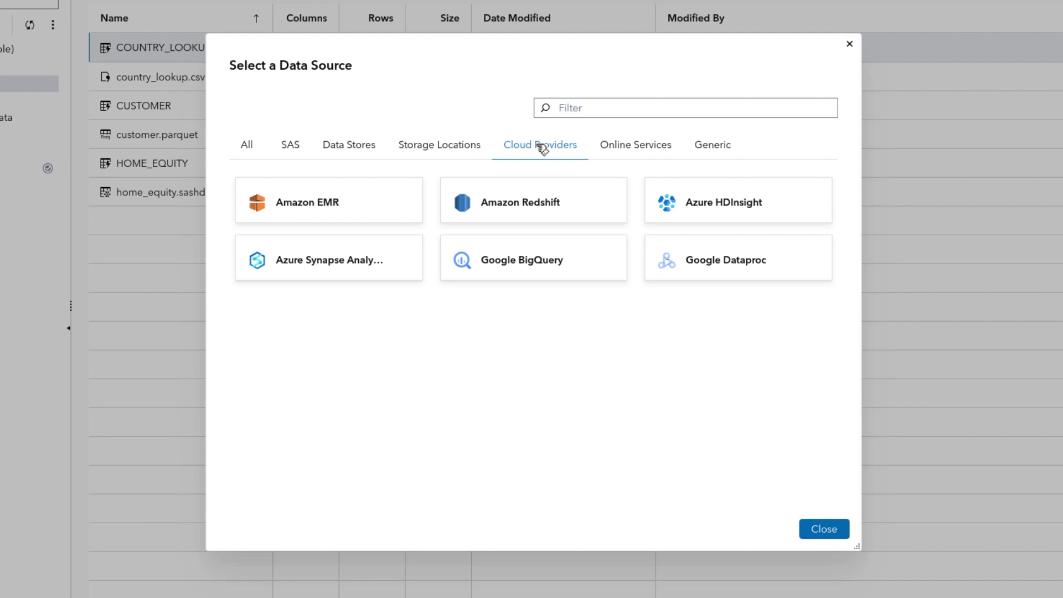
{"action": "left_click", "coordinate": [365, 153]}
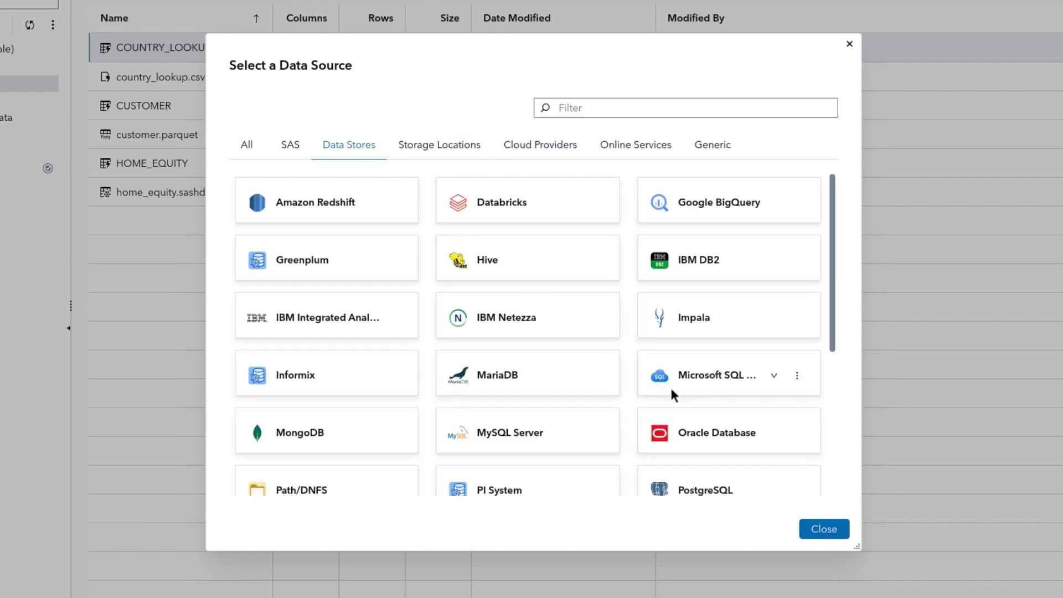
{"action": "left_click", "coordinate": [734, 440]}
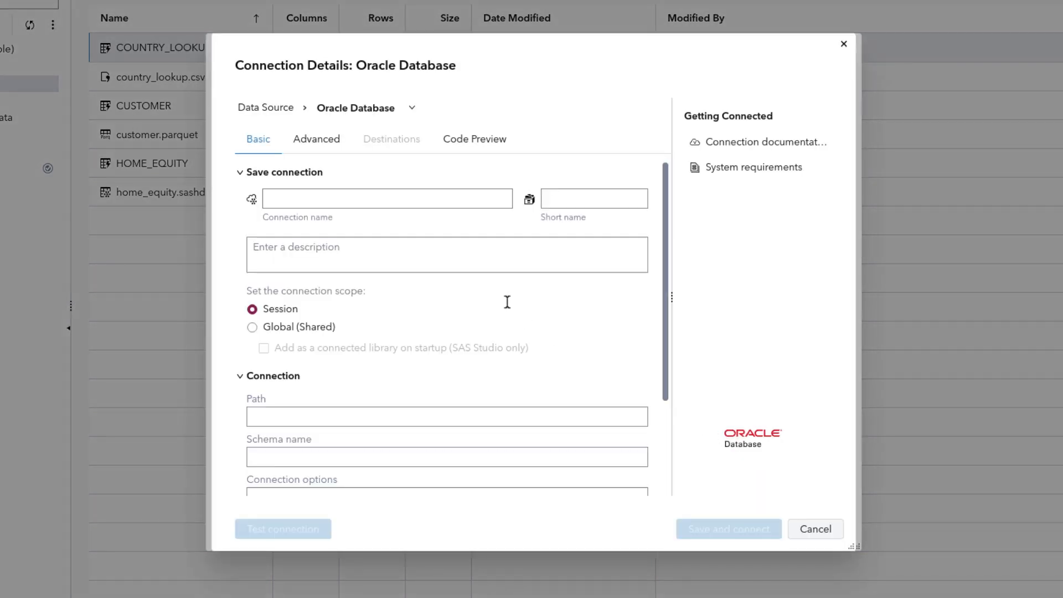
Name the connection myORCL with short name myORCL, Global (Shared) scope, and connect-on-startup enabled.
{"action": "left_click", "coordinate": [359, 198]}
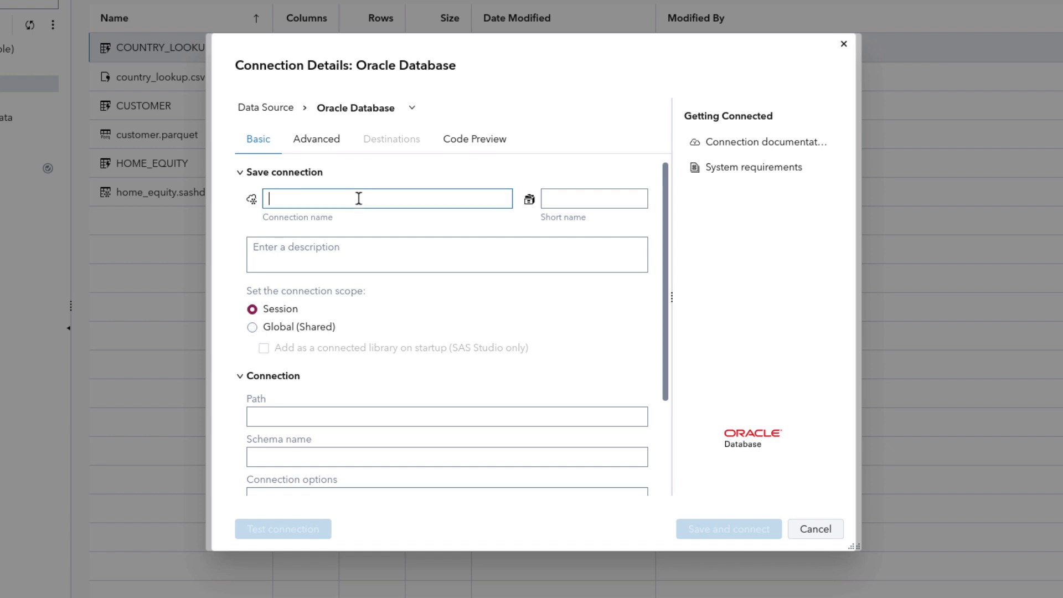
{"action": "type", "text": "myORCL"}
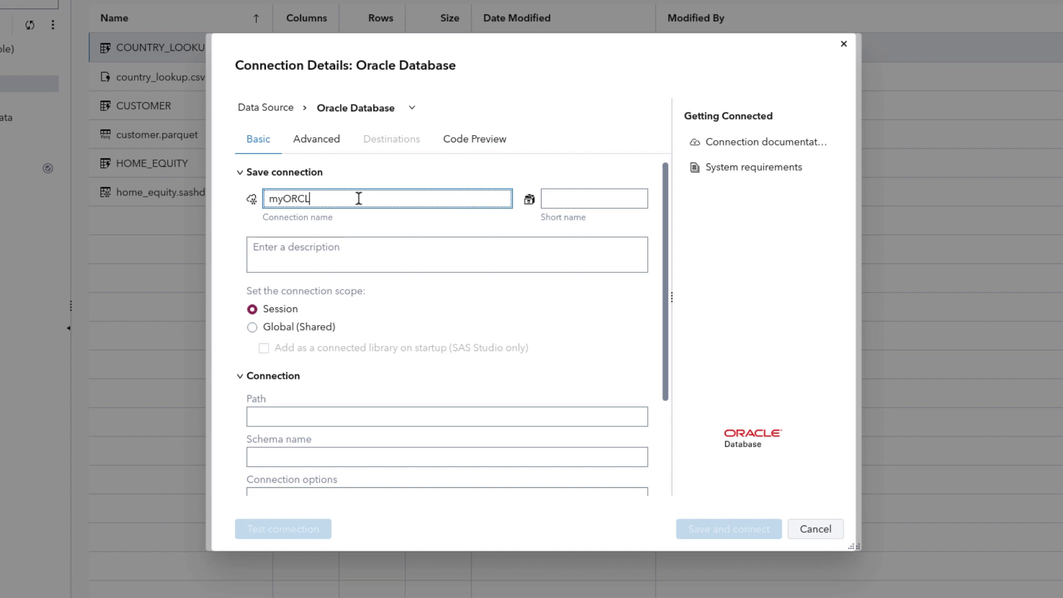
{"action": "key", "text": "Tab"}
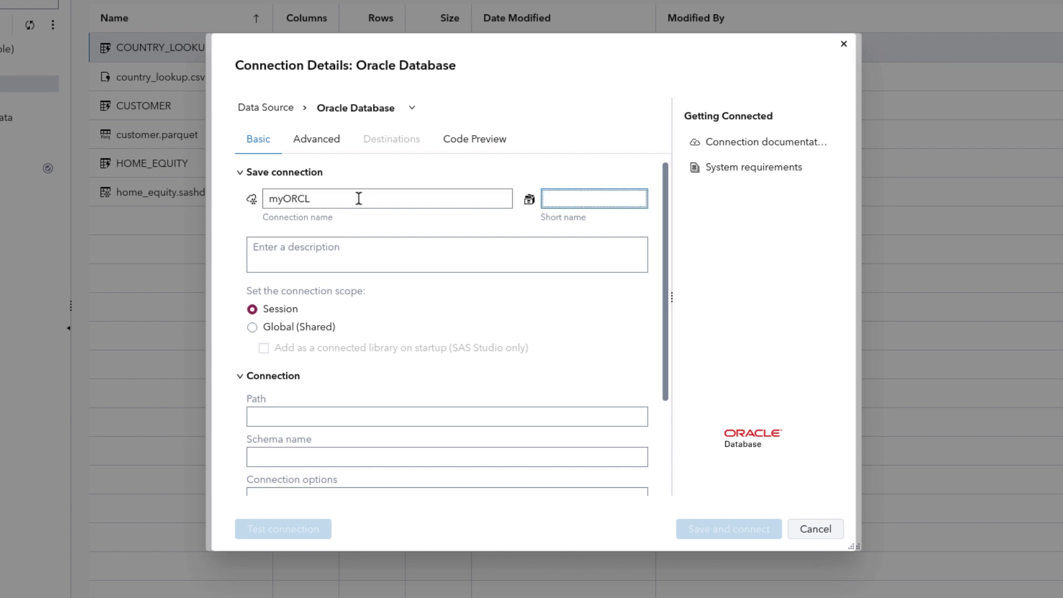
{"action": "type", "text": "myORCL"}
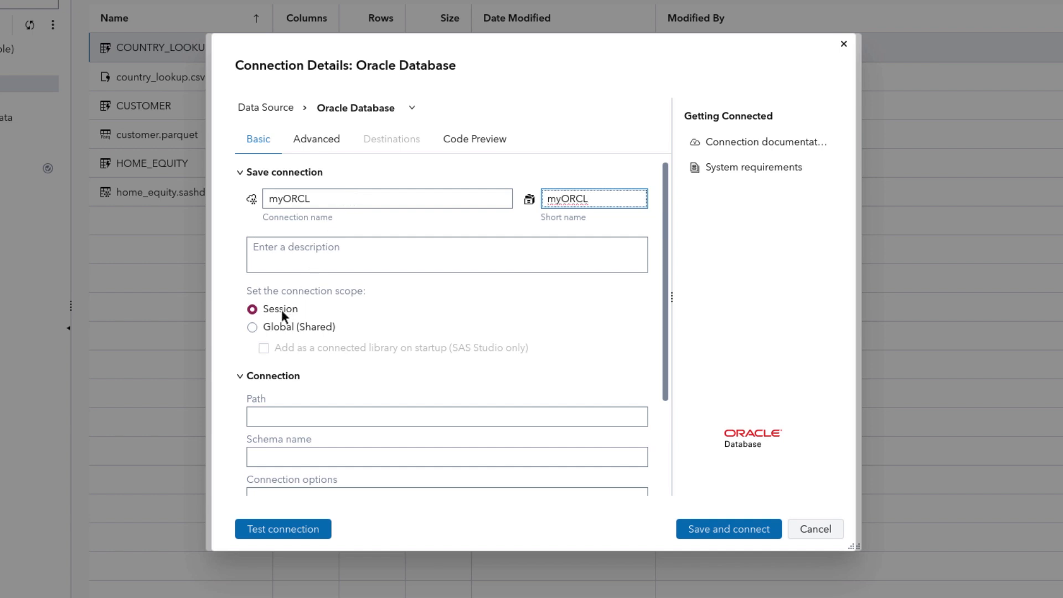
{"action": "left_click", "coordinate": [253, 328]}
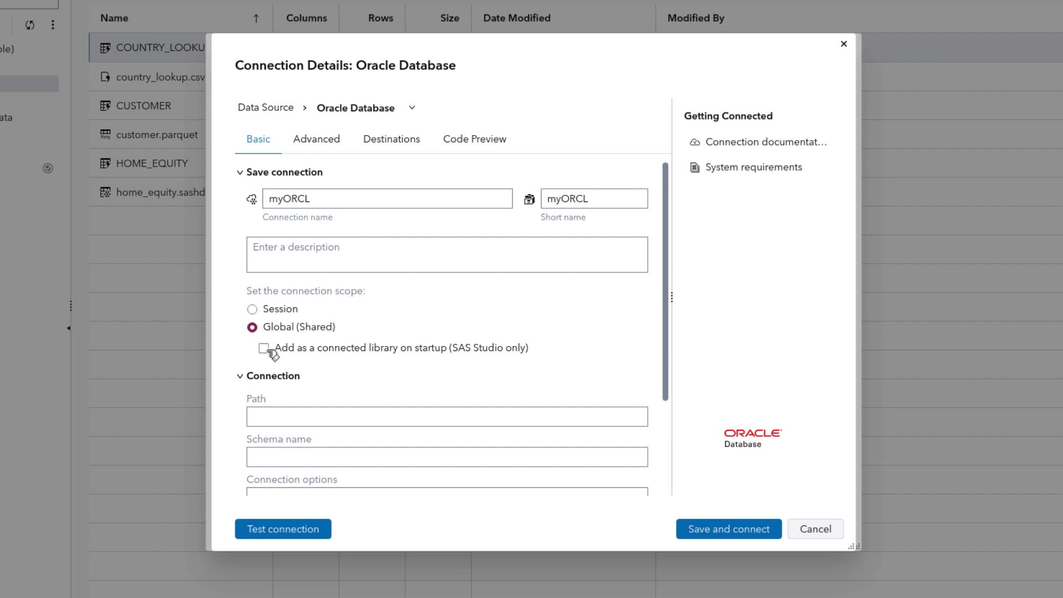
{"action": "left_click", "coordinate": [264, 349]}
Set the path to //server.demo.sas.com:1521/ORCL and the schema name to STUDENT.
{"action": "left_click", "coordinate": [273, 410]}
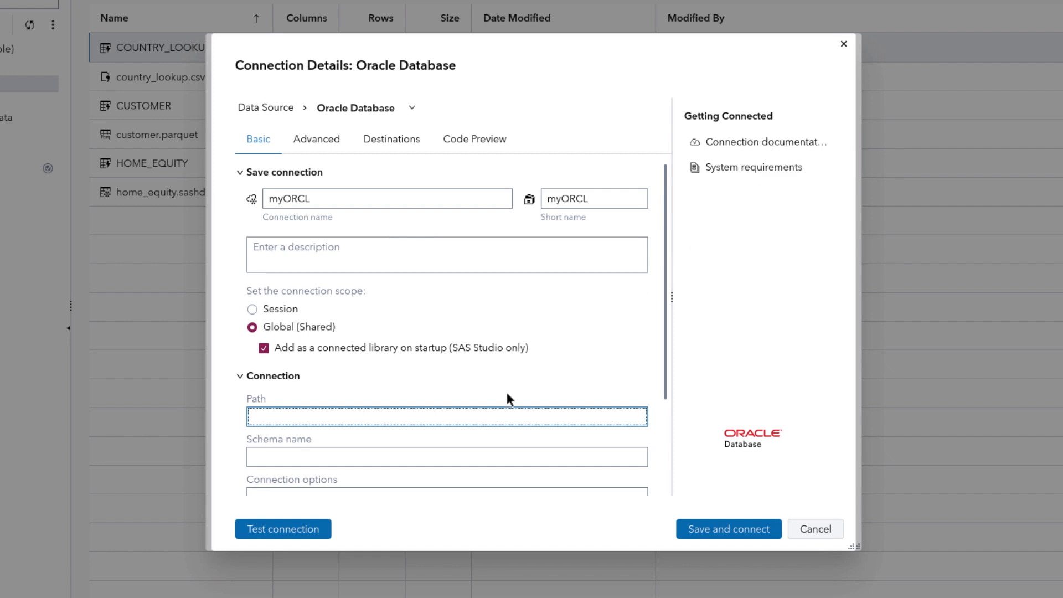
{"action": "left_click", "coordinate": [482, 417]}
{"action": "type", "text": "//server.demo.sas.com:1521/ORCL"}
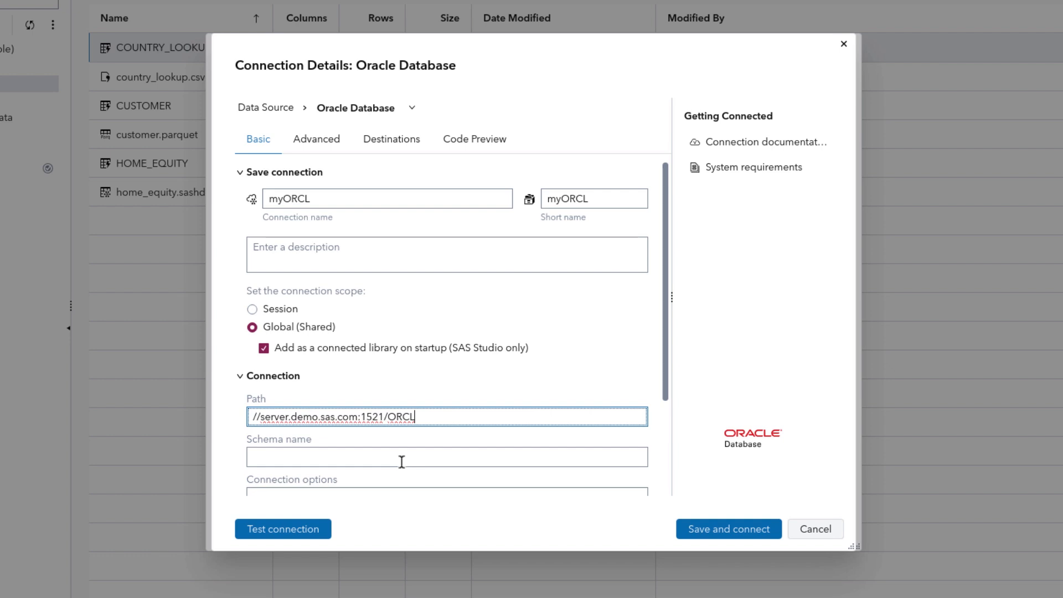
{"action": "left_click", "coordinate": [402, 462]}
{"action": "type", "text": "STUDENT"}
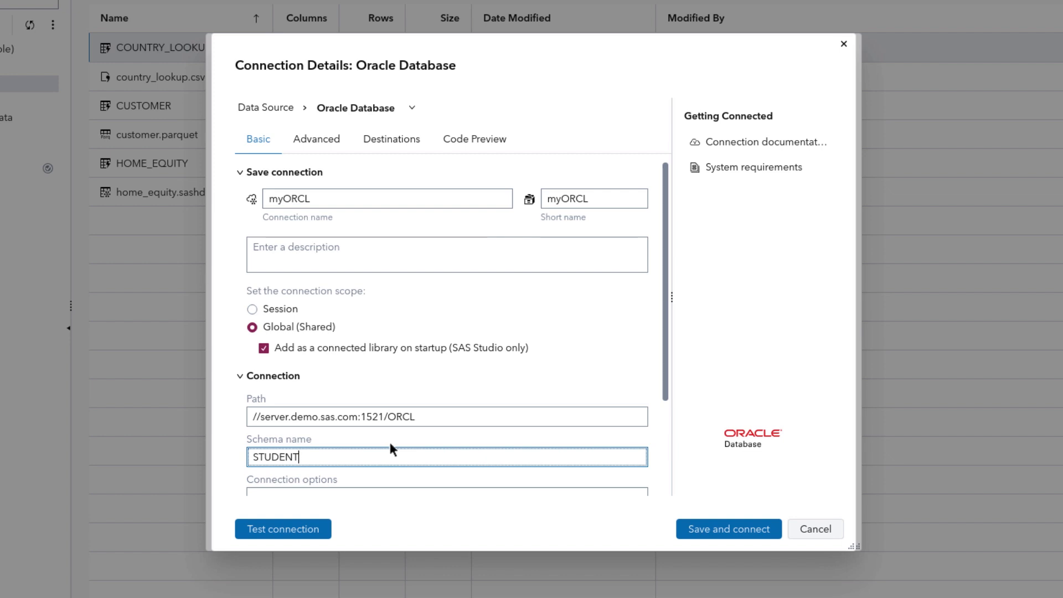
Choose user-password authentication and enter the database user name and password.
{"action": "scroll", "coordinate": [391, 446], "scroll_direction": "down", "scroll_amount": 2}
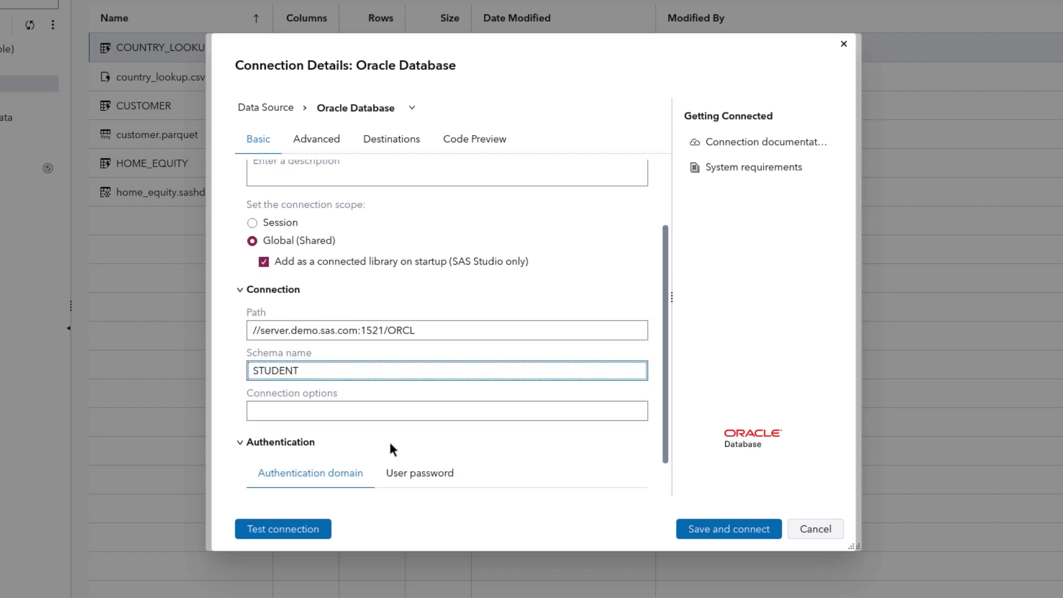
{"action": "scroll", "coordinate": [393, 446], "scroll_direction": "down", "scroll_amount": 1}
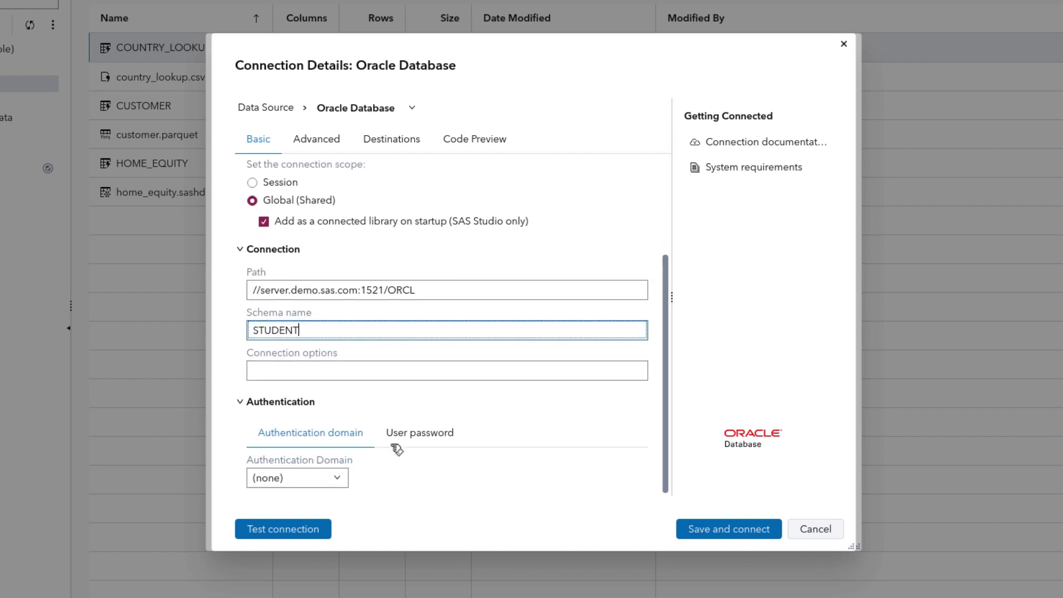
{"action": "left_click", "coordinate": [446, 437]}
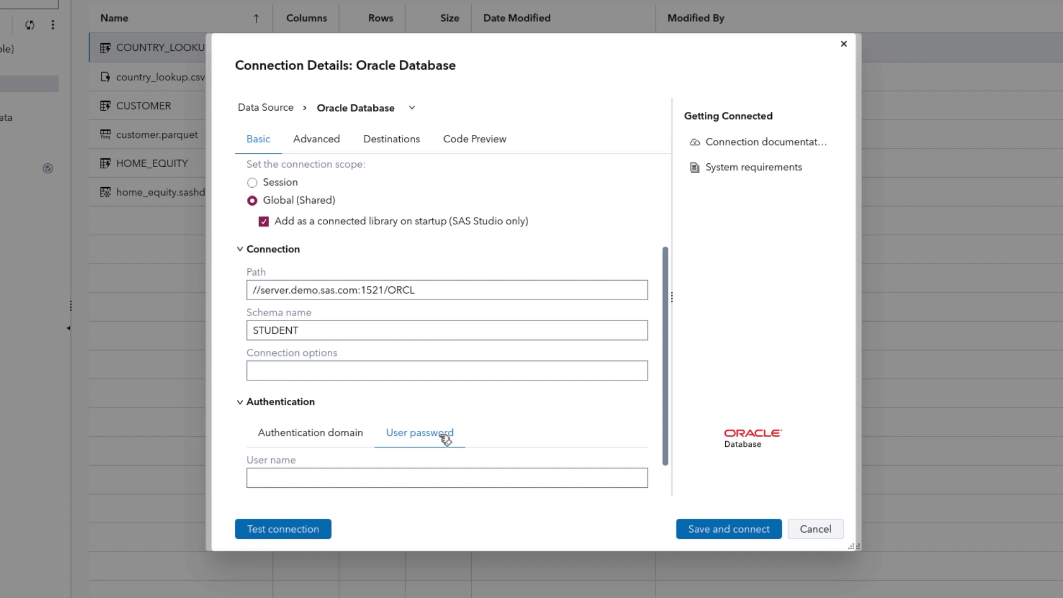
{"action": "scroll", "coordinate": [446, 440], "scroll_direction": "down", "scroll_amount": 1}
{"action": "left_click", "coordinate": [350, 437]}
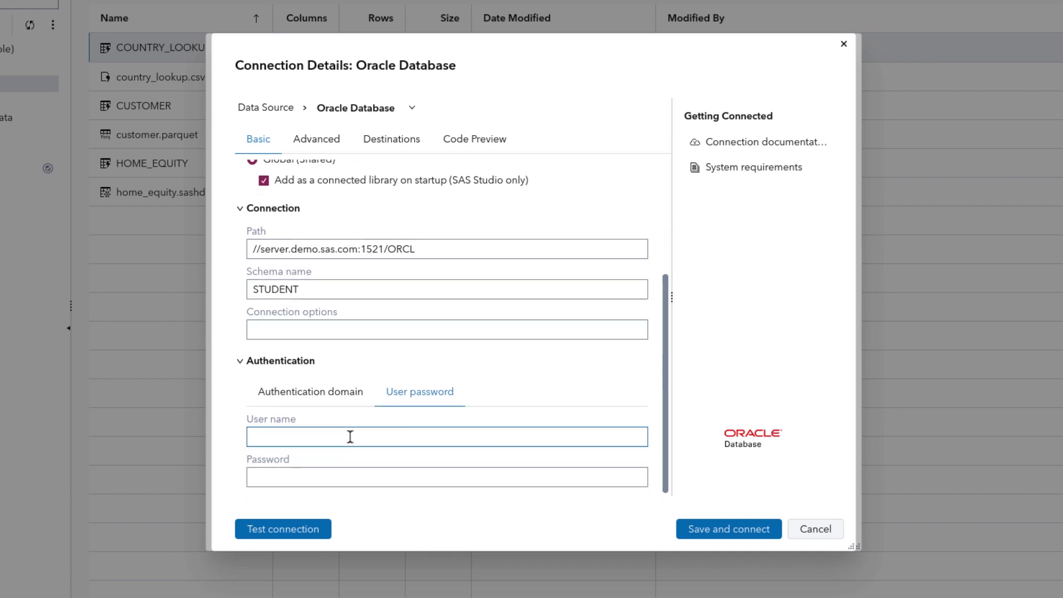
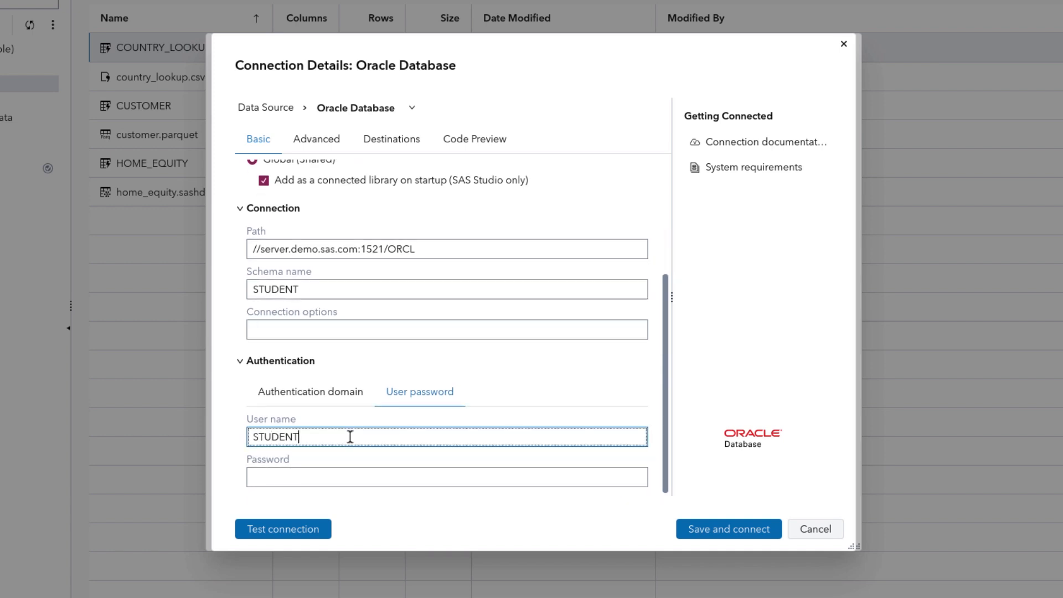
{"action": "key", "text": "Tab"}
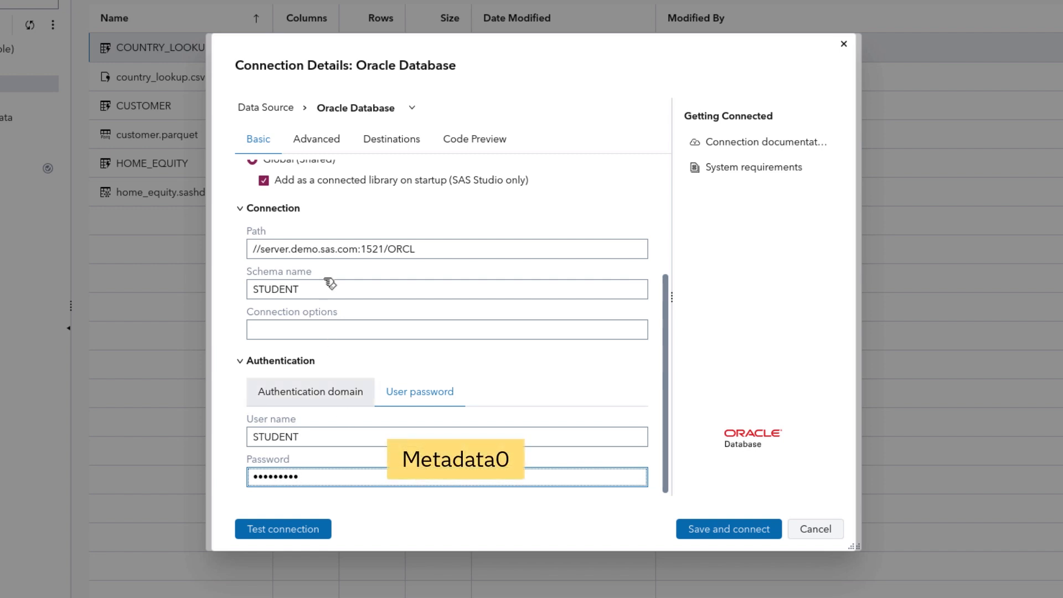
Review the myORCL connection's Advanced, Destinations and Code Preview tabs.
{"action": "left_click", "coordinate": [317, 147]}
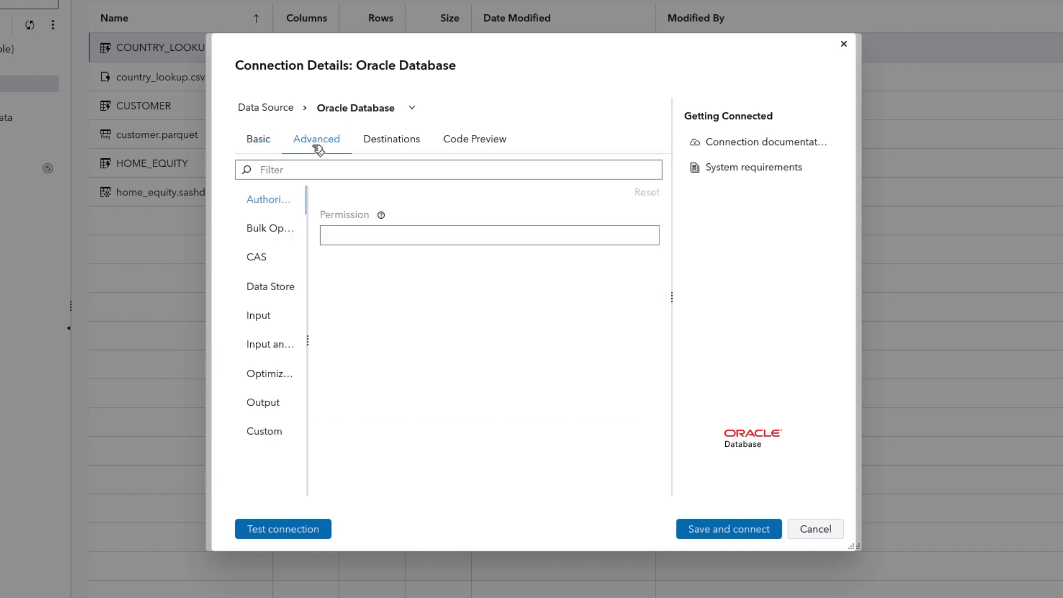
{"action": "left_click", "coordinate": [410, 145]}
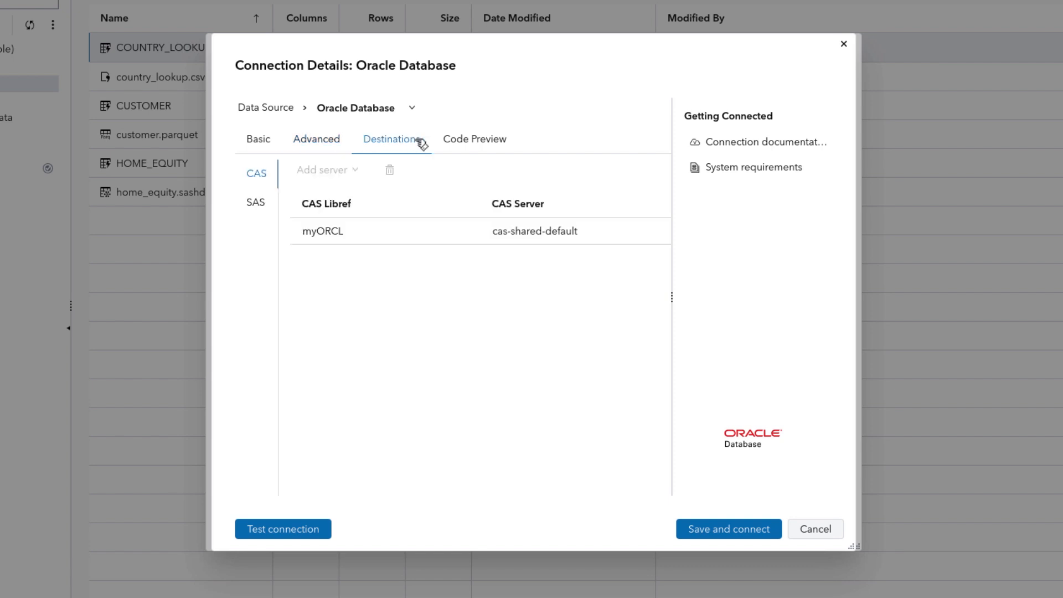
{"action": "left_click", "coordinate": [500, 144]}
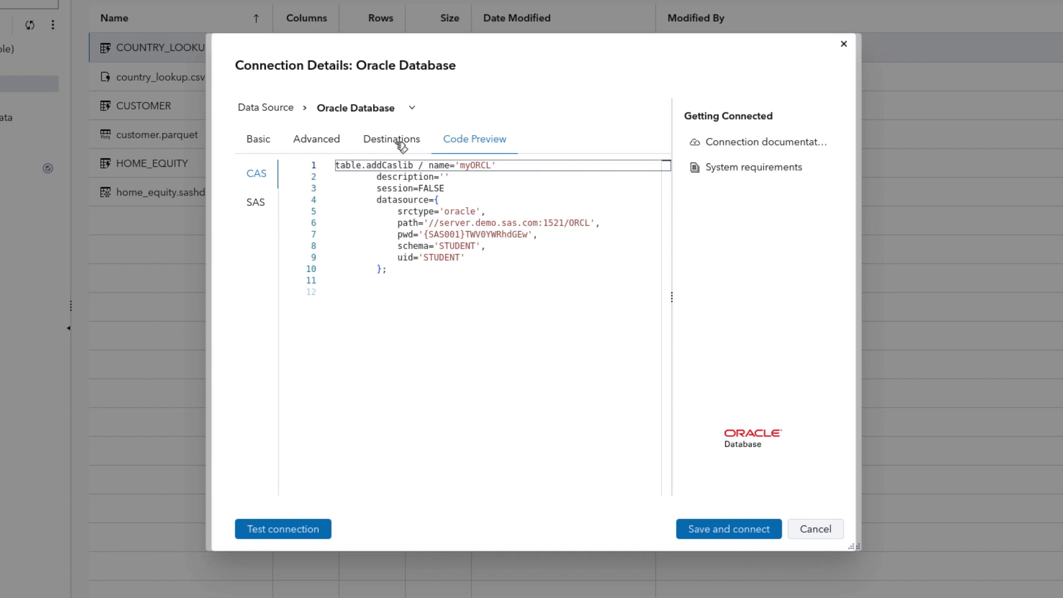
{"action": "left_click", "coordinate": [299, 142]}
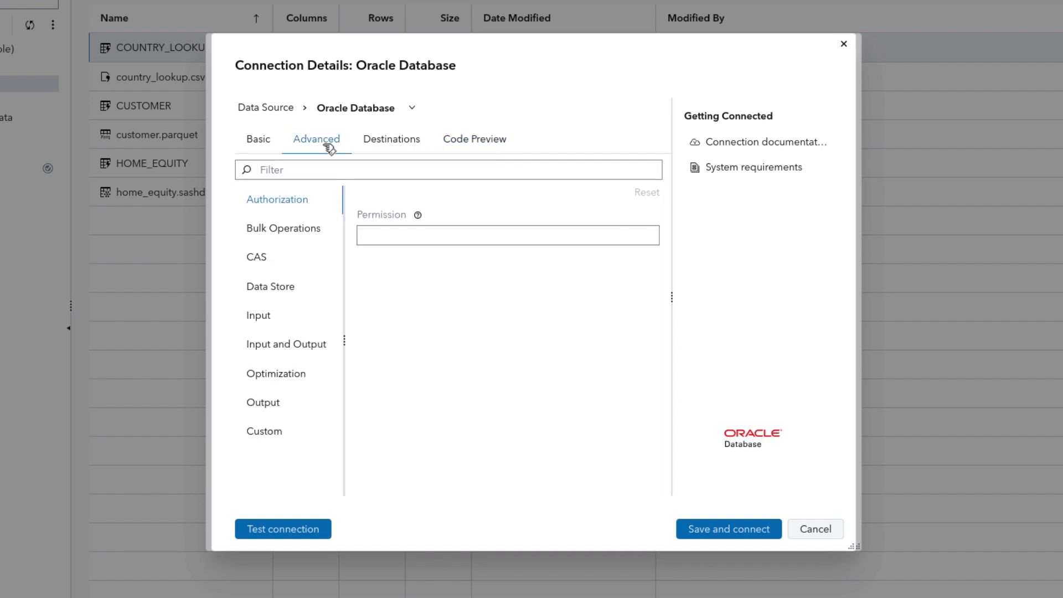
Inspect the CAS connection options and run a successful connection test.
{"action": "left_click", "coordinate": [279, 262]}
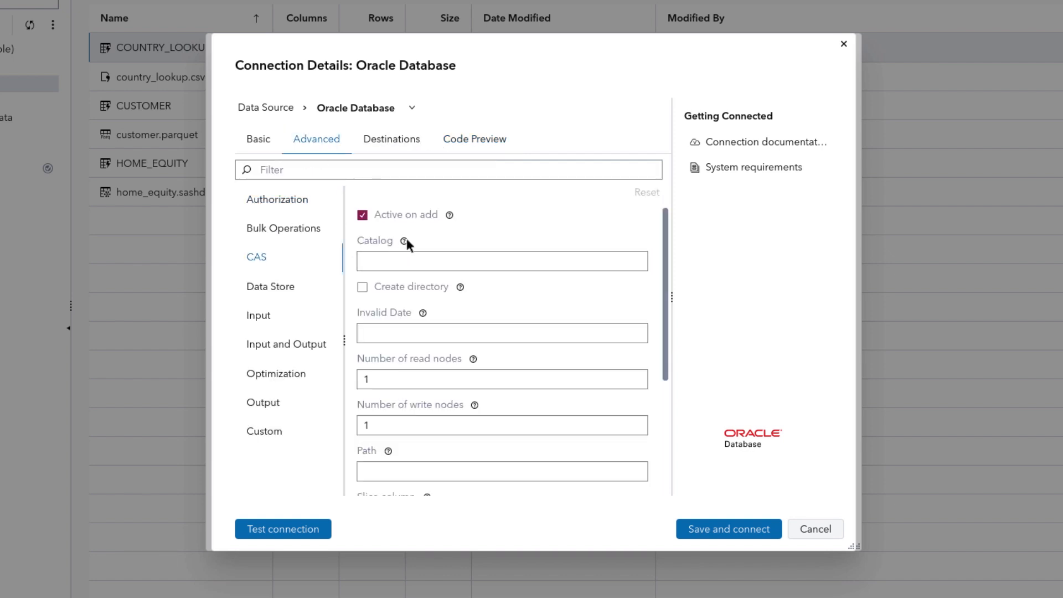
{"action": "mouse_move", "coordinate": [412, 244]}
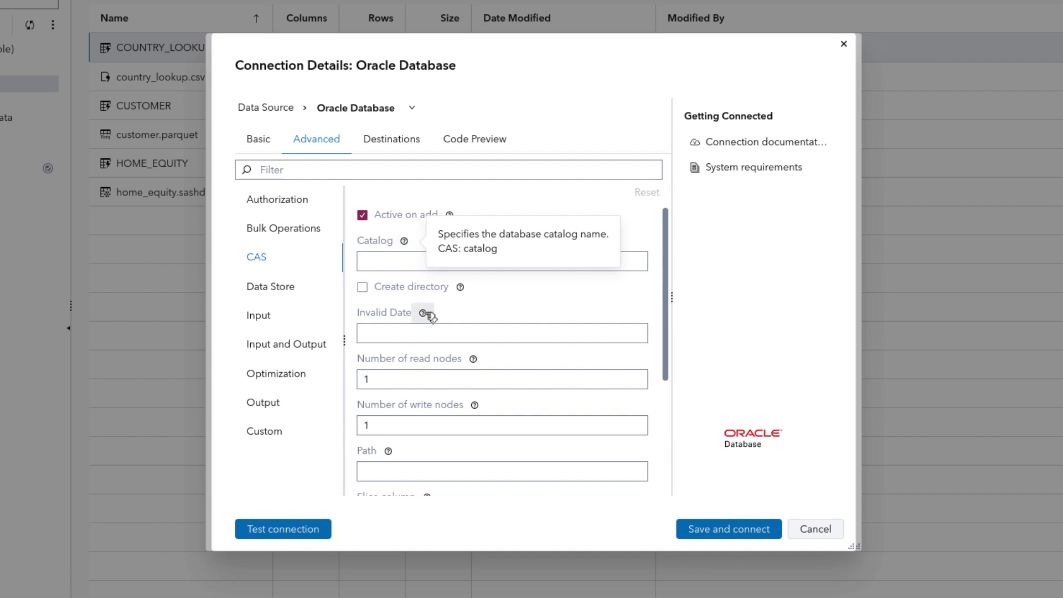
{"action": "mouse_move", "coordinate": [426, 314]}
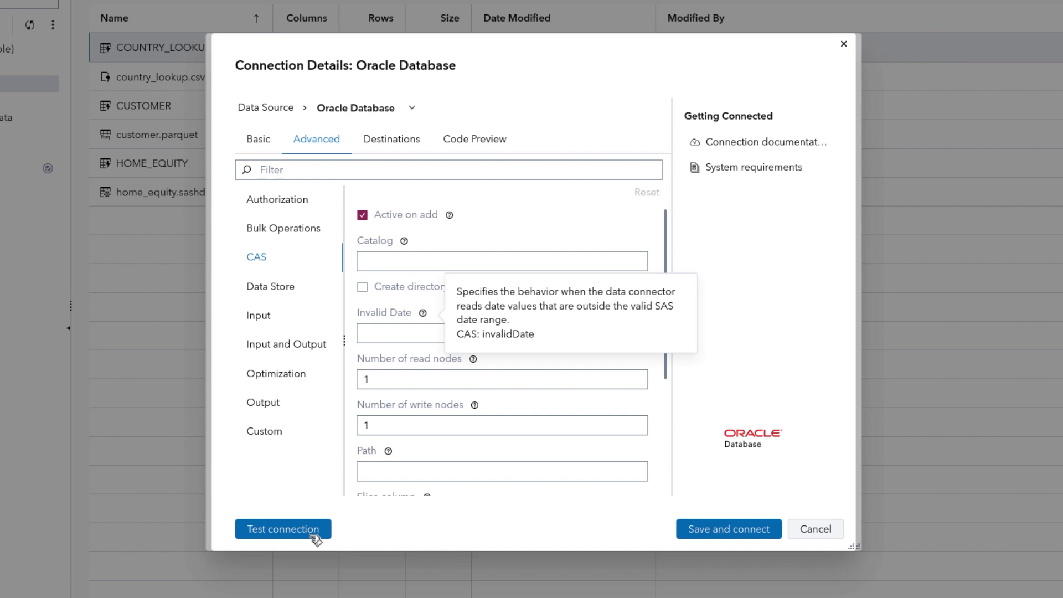
{"action": "left_click", "coordinate": [283, 529]}
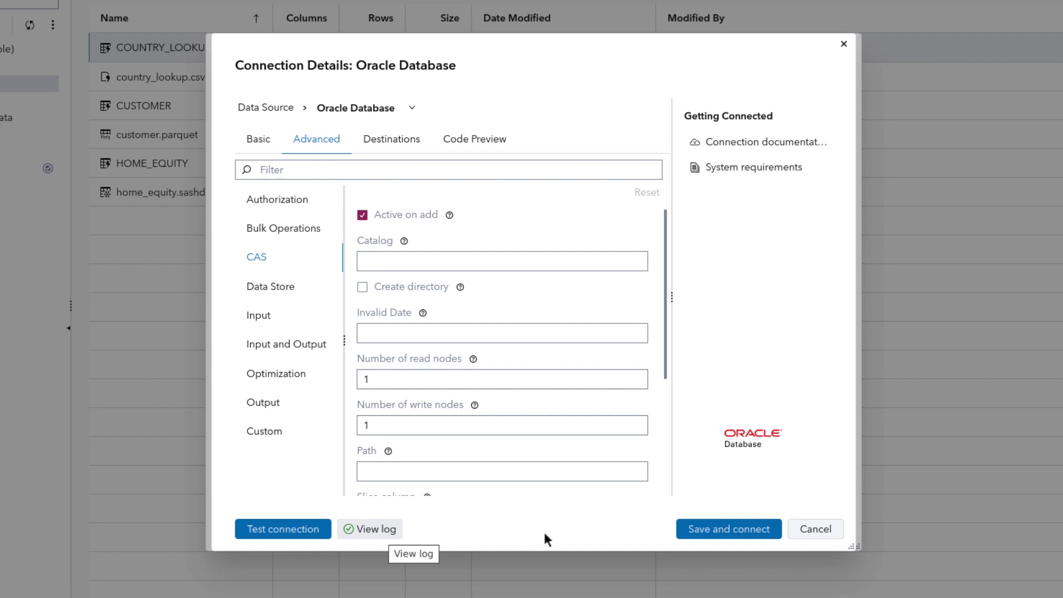
Save and connect myORCL, then load its Oracle CUSTOMER table into memory.
{"action": "left_click", "coordinate": [730, 535]}
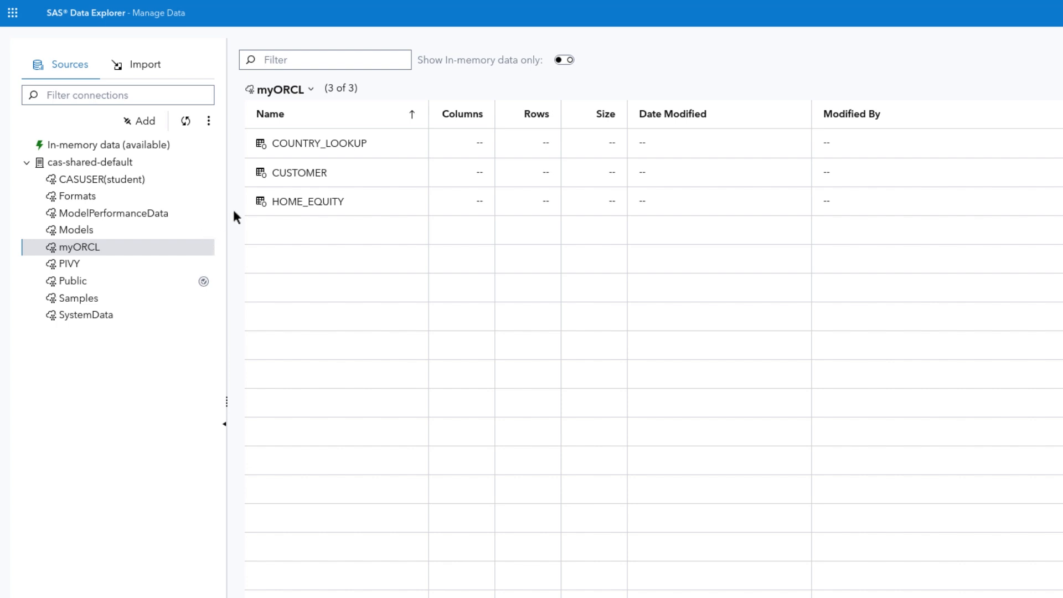
{"action": "right_click", "coordinate": [343, 175]}
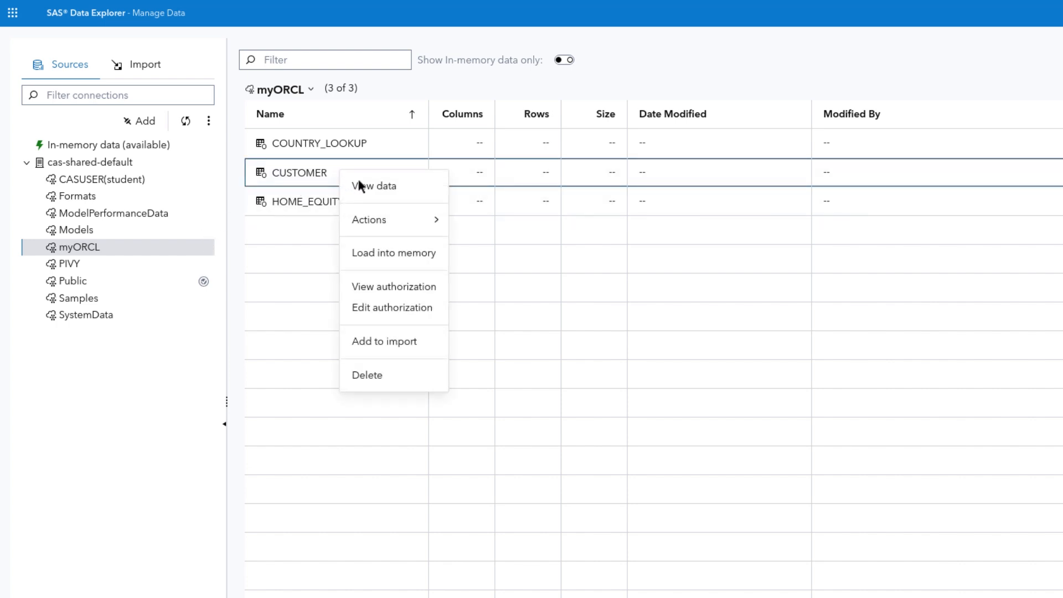
{"action": "left_click", "coordinate": [434, 254]}
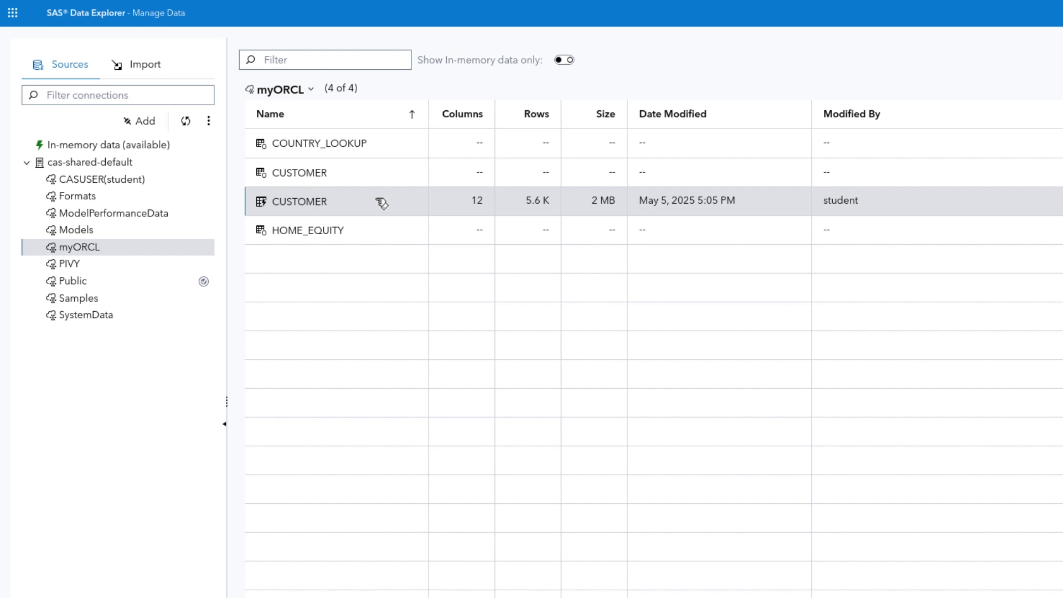
{"action": "left_click", "coordinate": [175, 253]}
{"action": "right_click", "coordinate": [176, 253]}
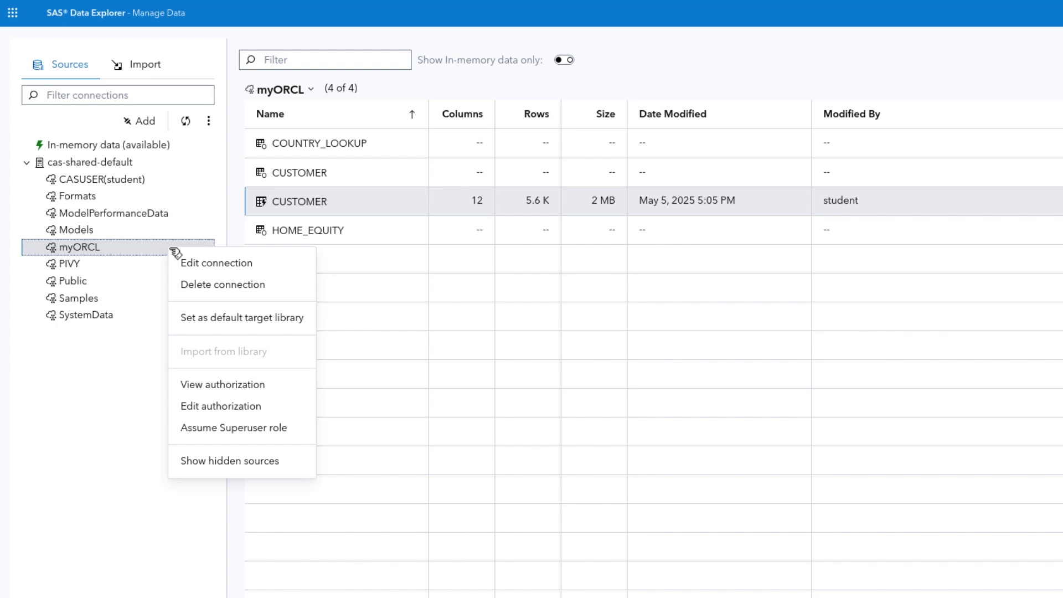
{"action": "left_click", "coordinate": [278, 408]}
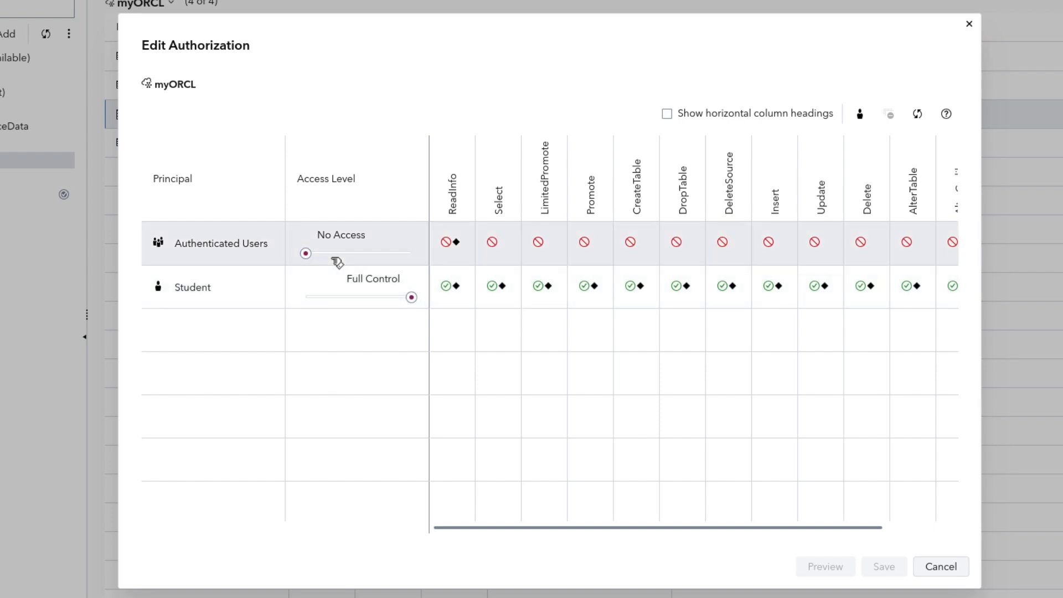
{"action": "left_click", "coordinate": [336, 255]}
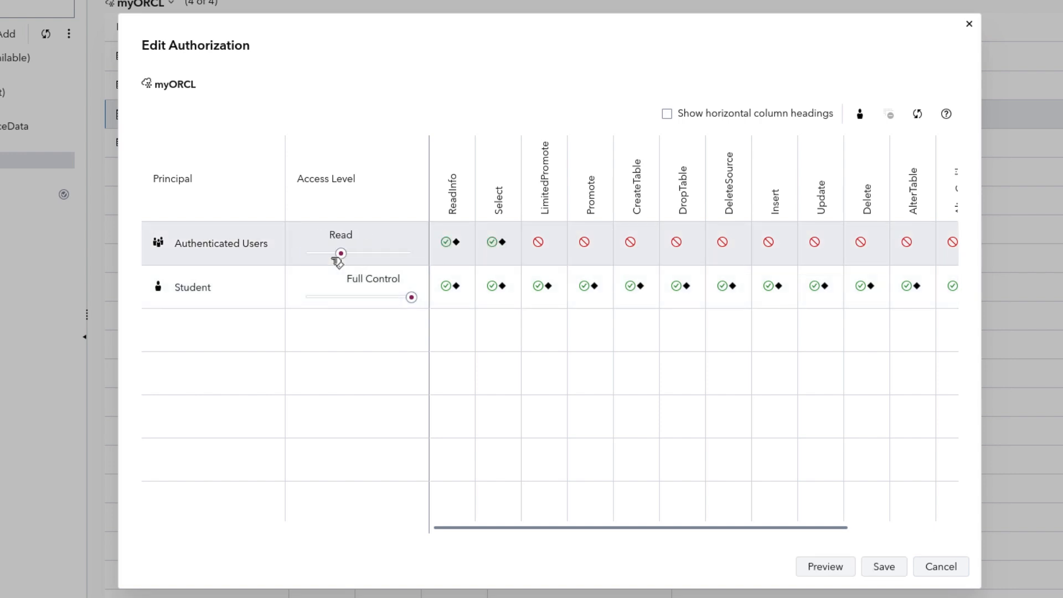
{"action": "left_click", "coordinate": [374, 254]}
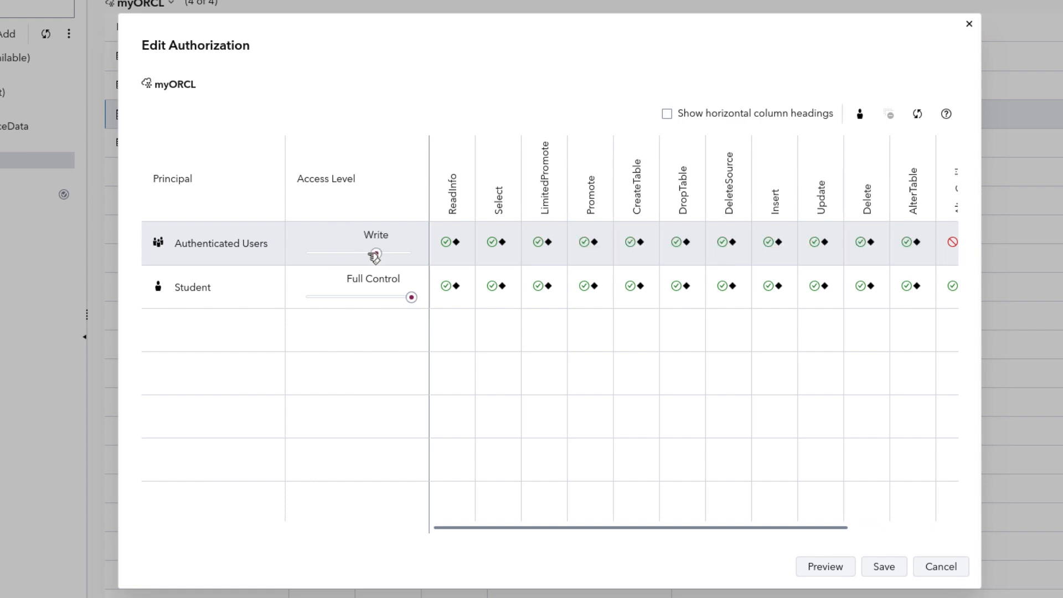
{"action": "left_click", "coordinate": [412, 254]}
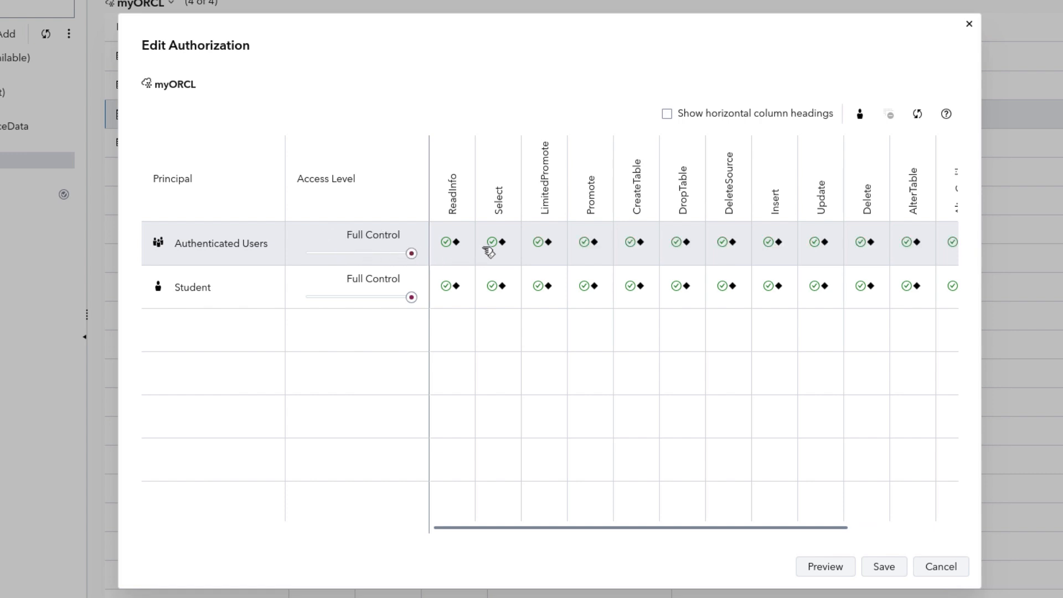
{"action": "left_click", "coordinate": [554, 244]}
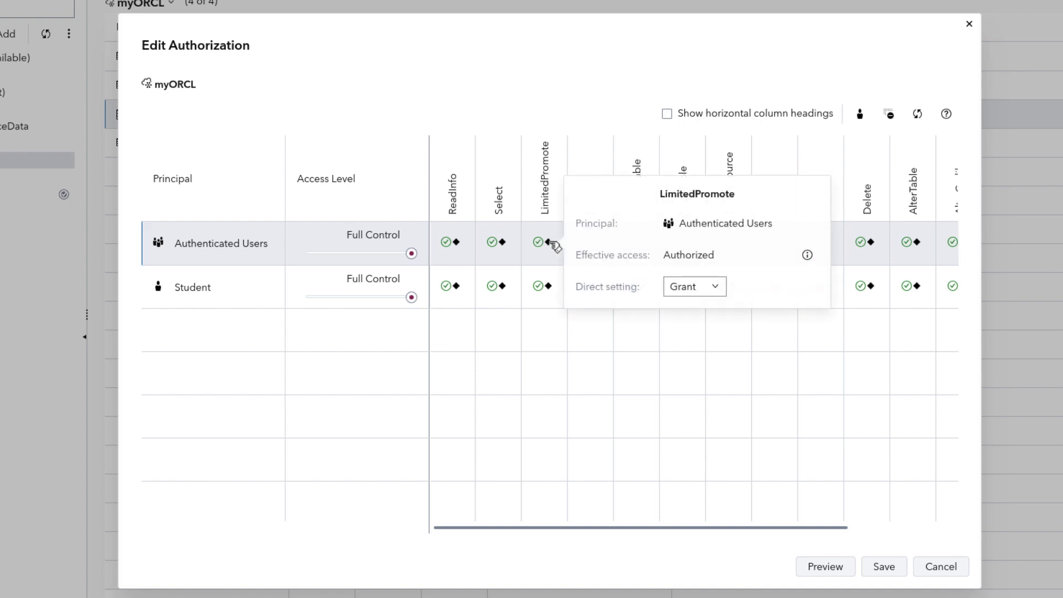
{"action": "left_click", "coordinate": [720, 287]}
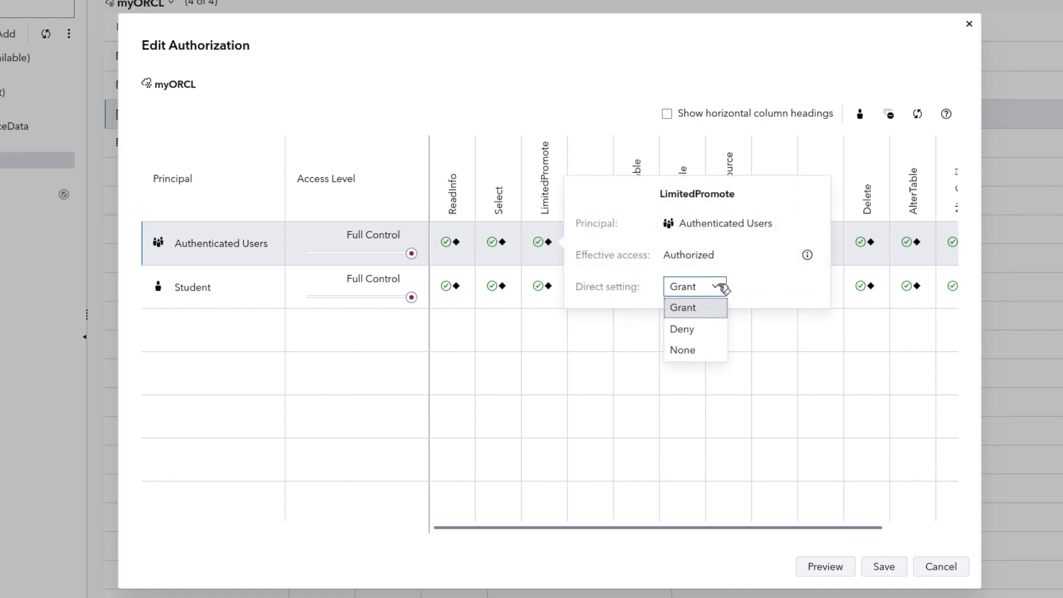
{"action": "left_click", "coordinate": [860, 115]}
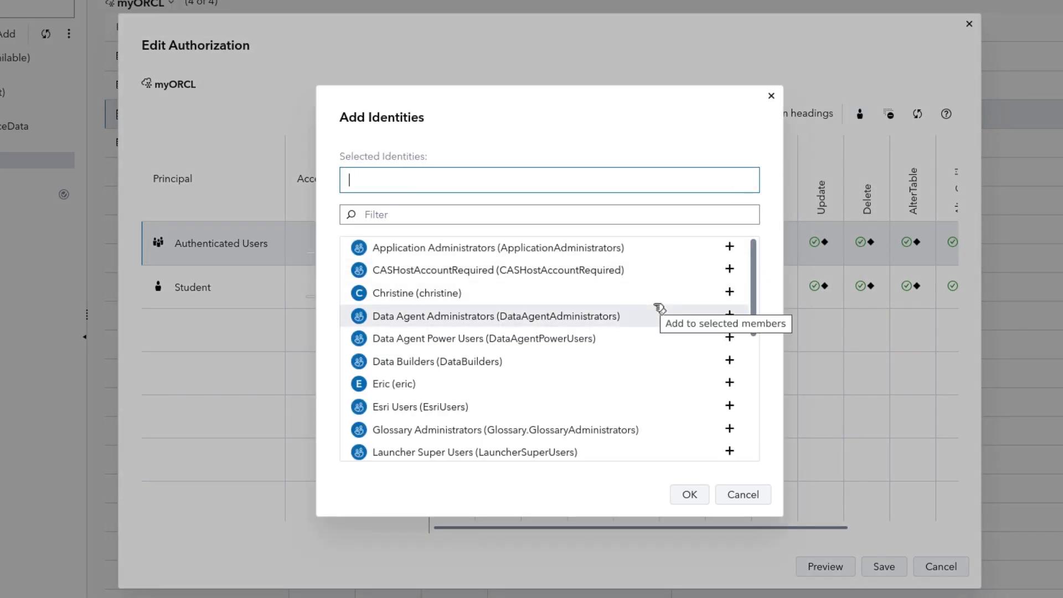
{"action": "left_click", "coordinate": [741, 497]}
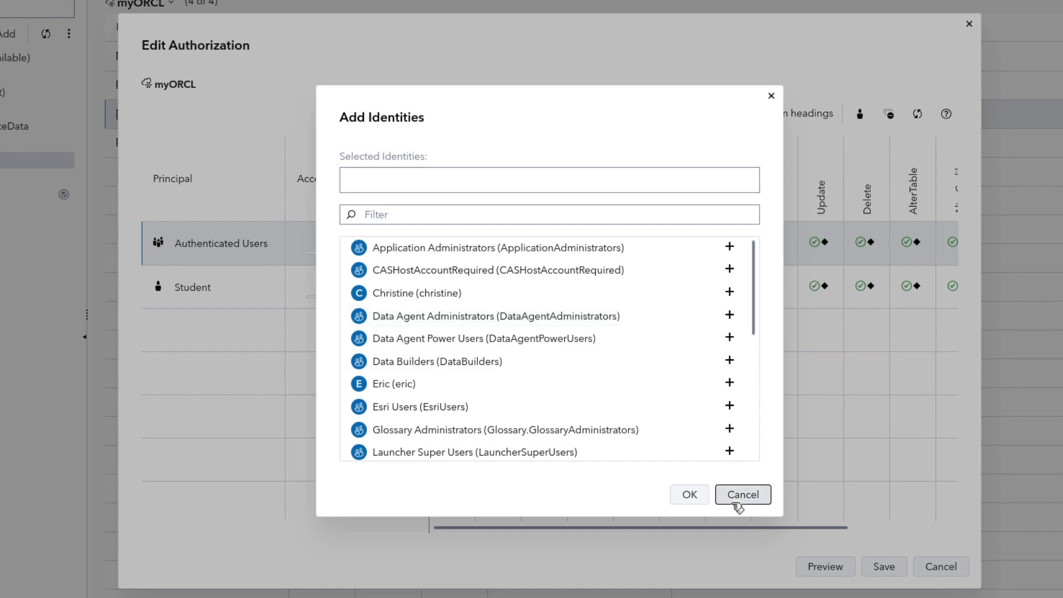
{"action": "left_click", "coordinate": [941, 565]}
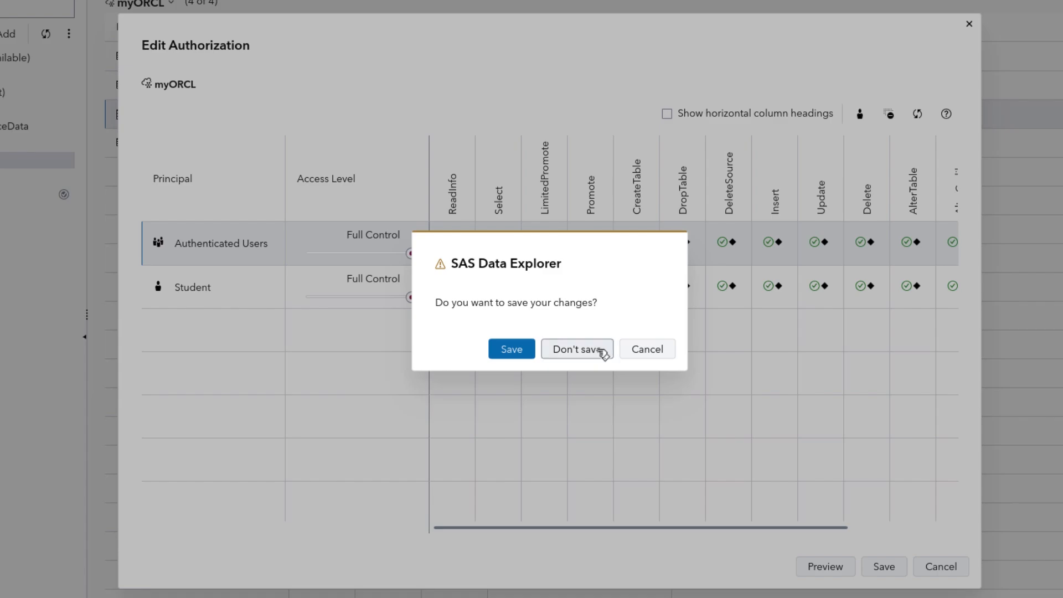
{"action": "left_click", "coordinate": [601, 352]}
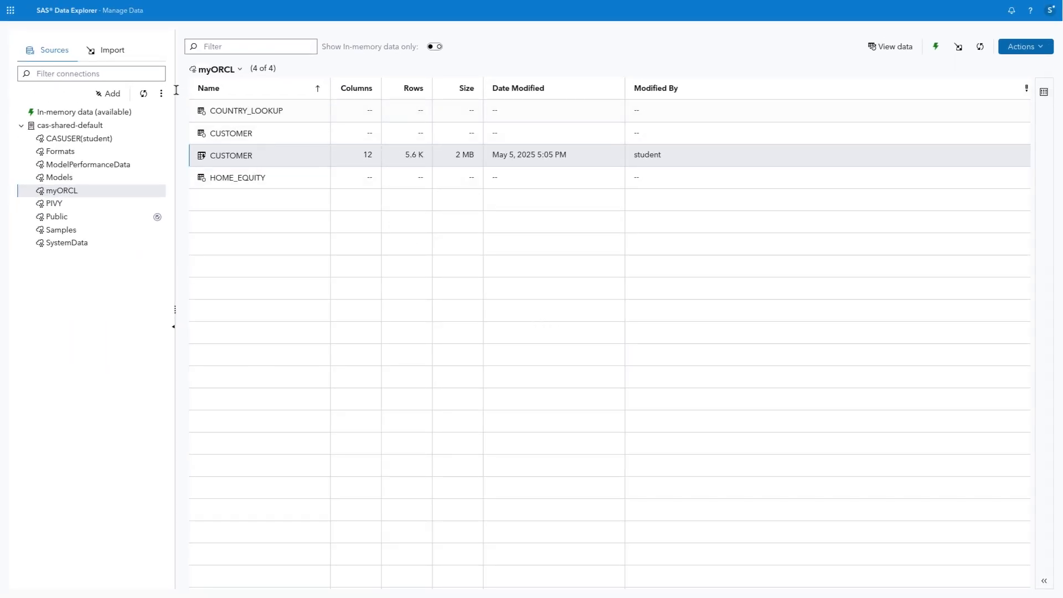
Choose mortgage_rates.xlsx from Local Files and add it to the import queue.
{"action": "left_click", "coordinate": [113, 51]}
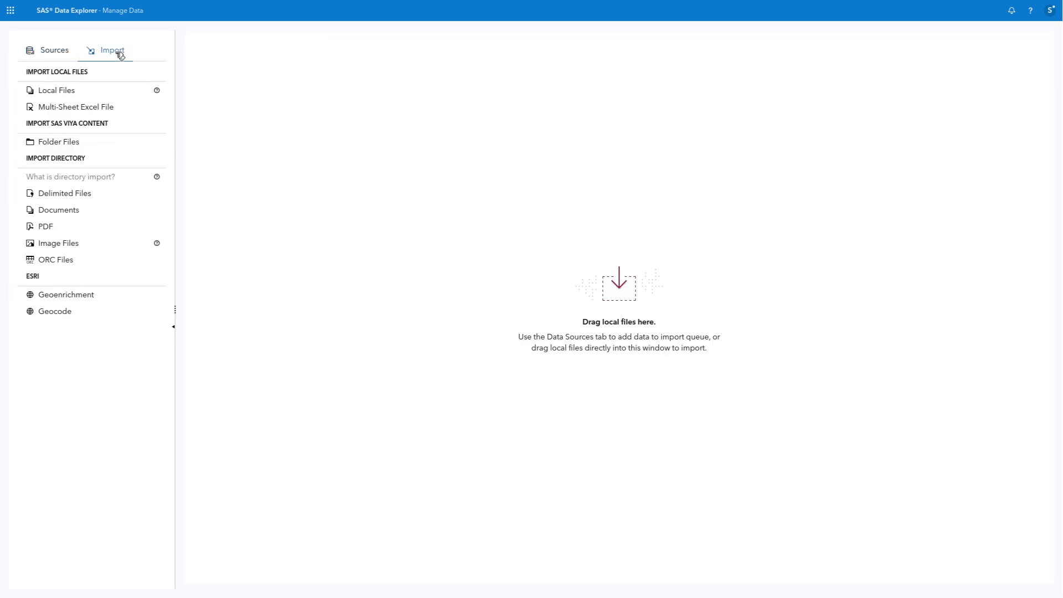
{"action": "left_click", "coordinate": [84, 95]}
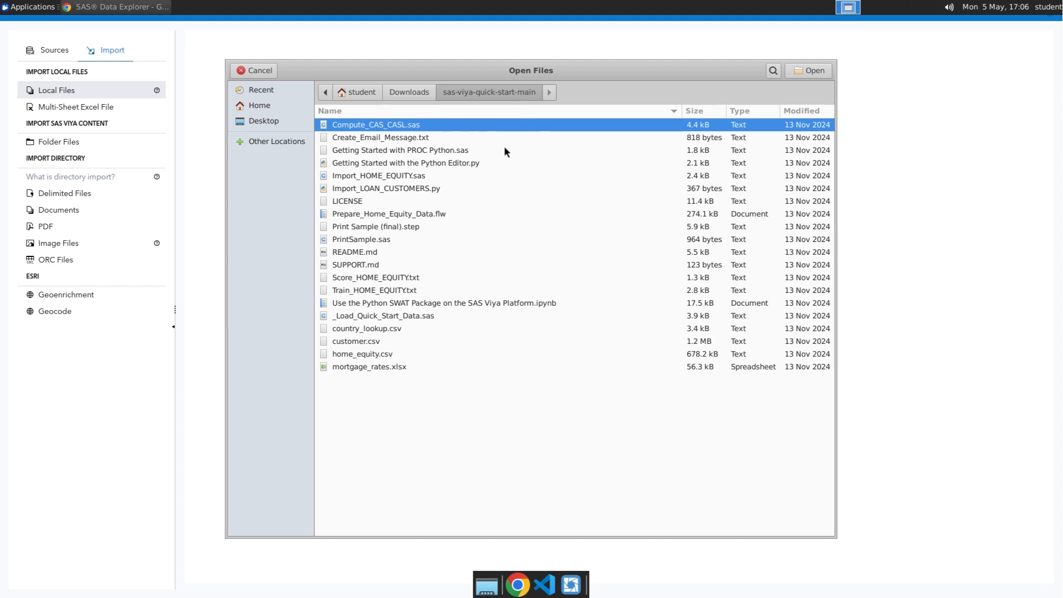
{"action": "left_click", "coordinate": [405, 368]}
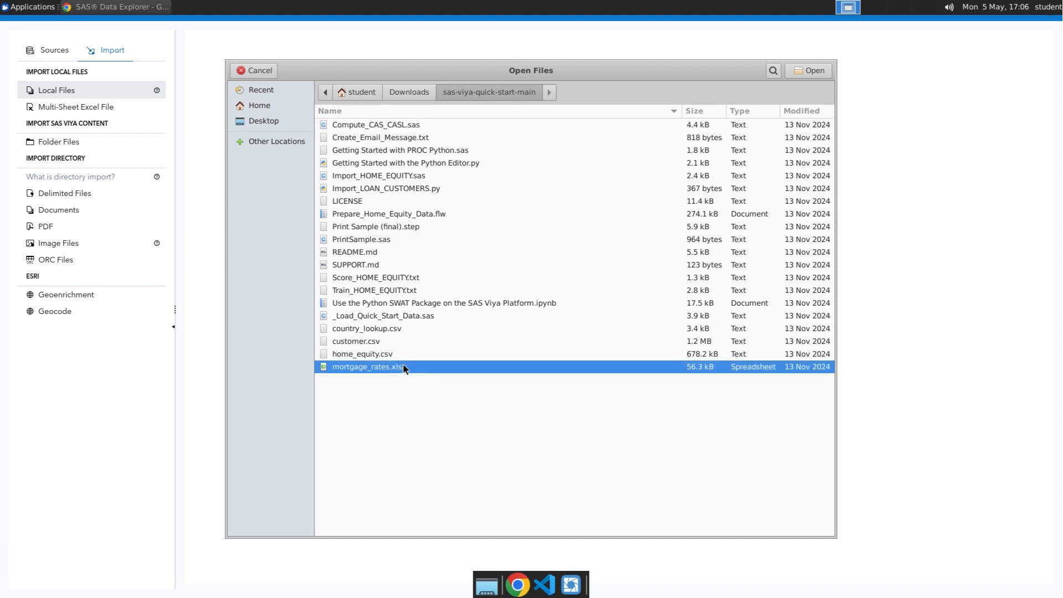
{"action": "left_click", "coordinate": [793, 70]}
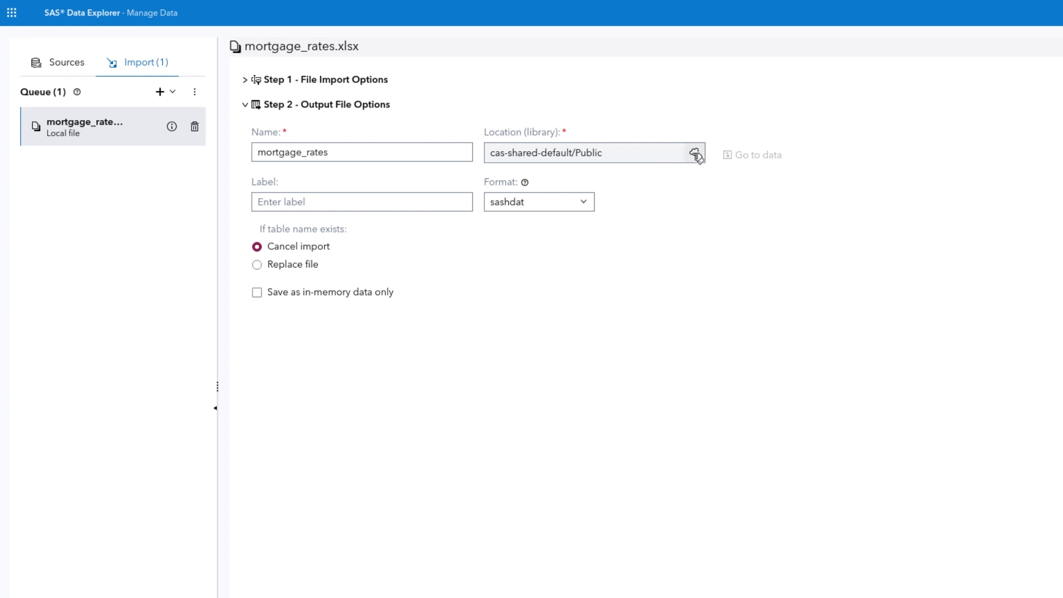
Change the import target location to CASUSER(student).
{"action": "left_click", "coordinate": [696, 154]}
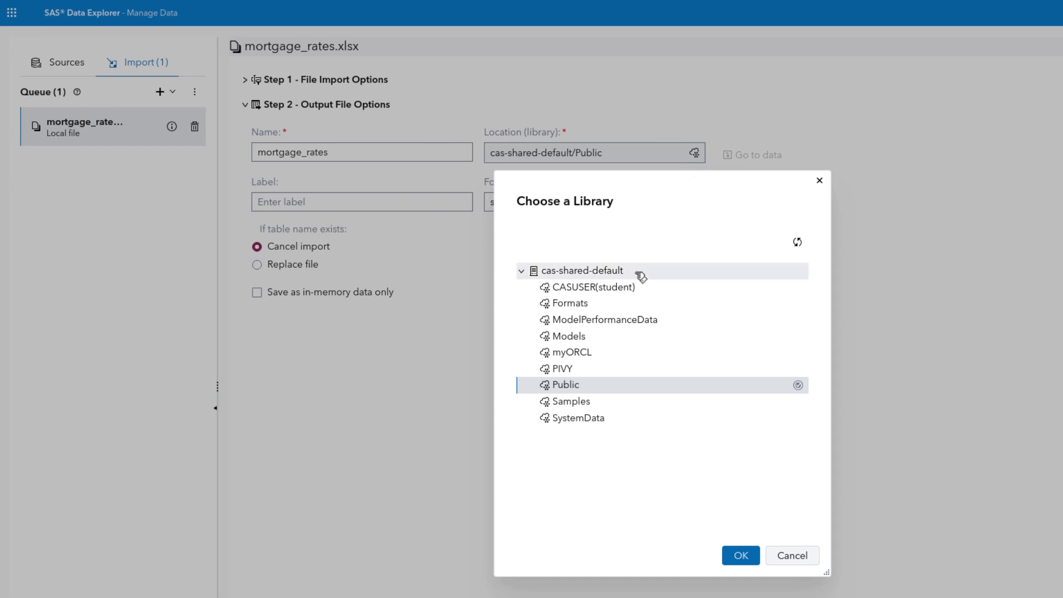
{"action": "left_click", "coordinate": [617, 288]}
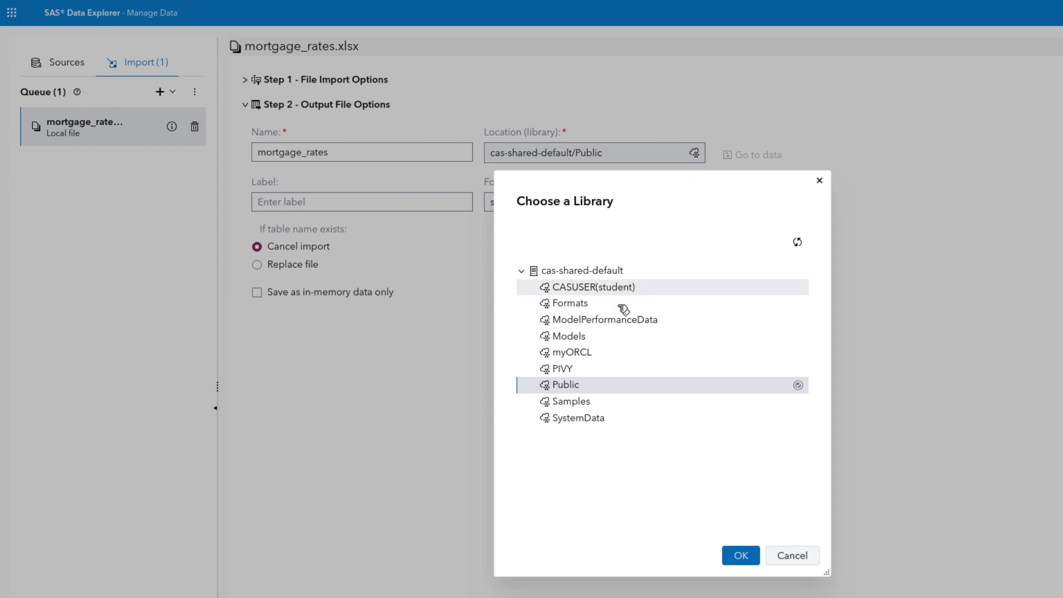
{"action": "left_click", "coordinate": [748, 562]}
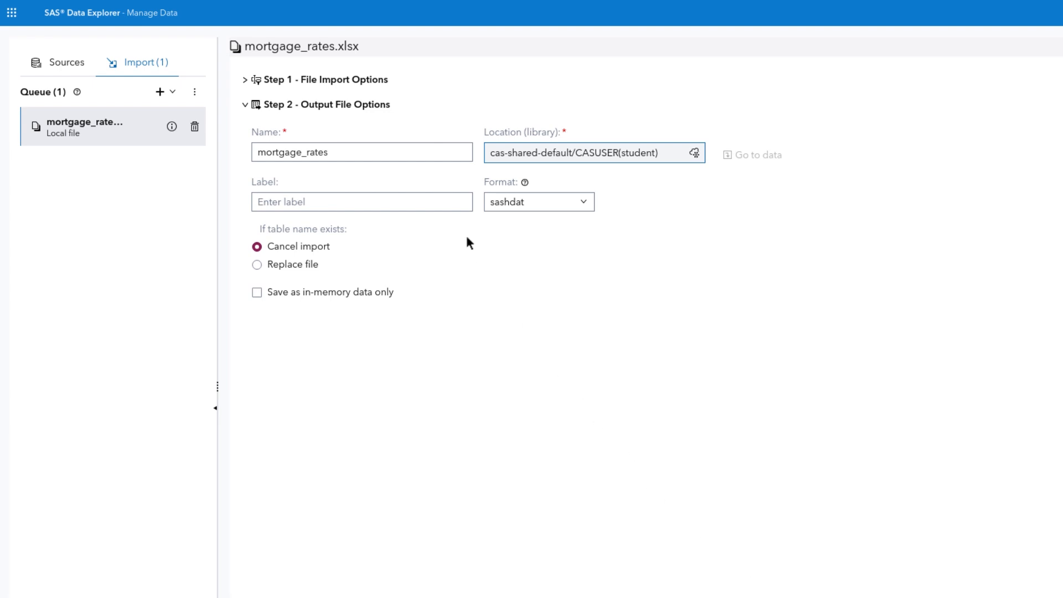
Keep sashdat as the output format, import mortgage_rates, and return to the data sources.
{"action": "left_click", "coordinate": [540, 208]}
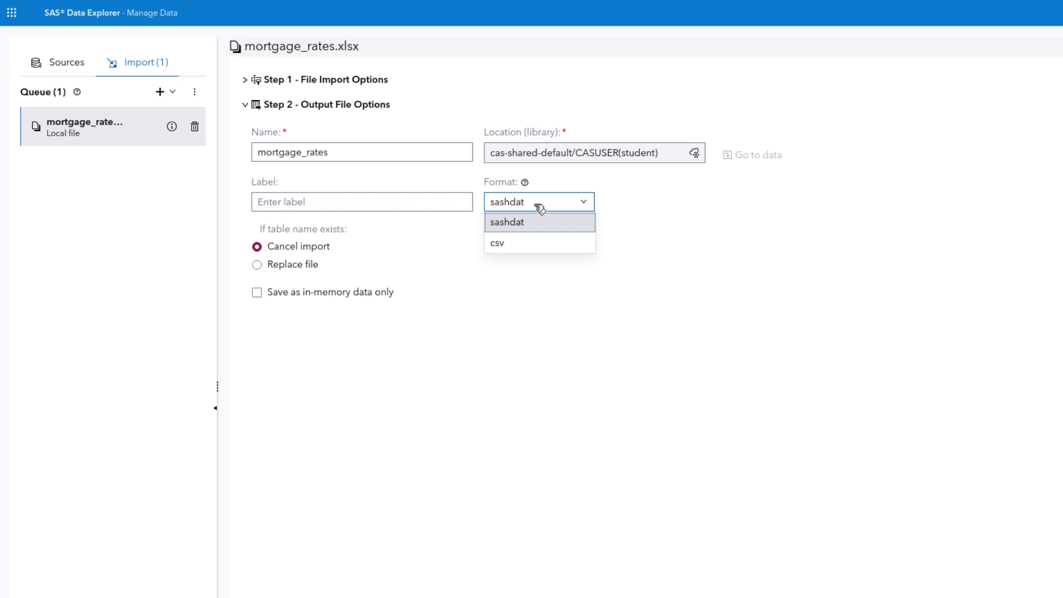
{"action": "left_click", "coordinate": [540, 209]}
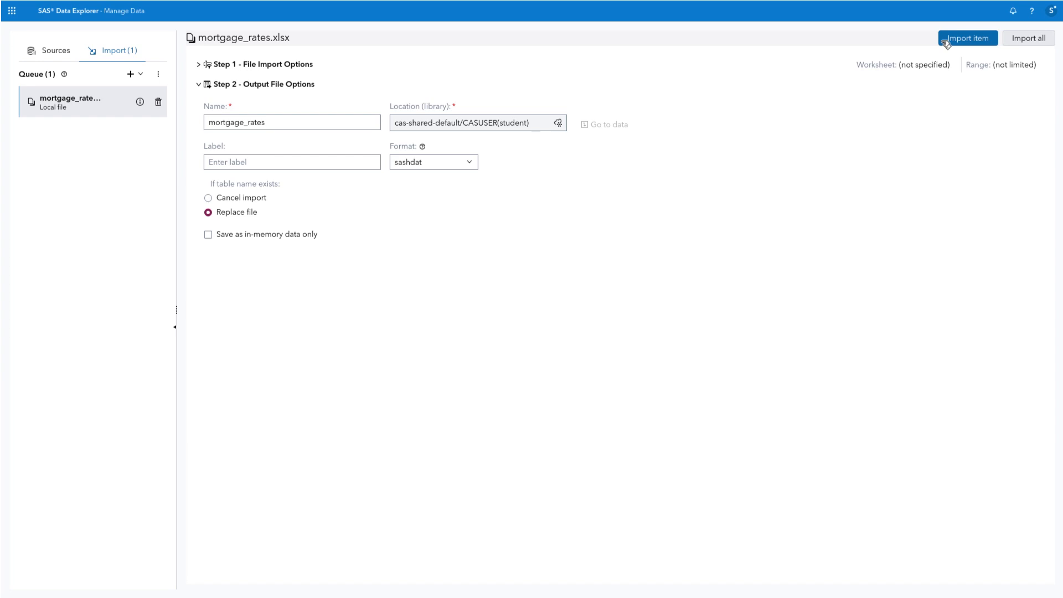
{"action": "left_click", "coordinate": [943, 40]}
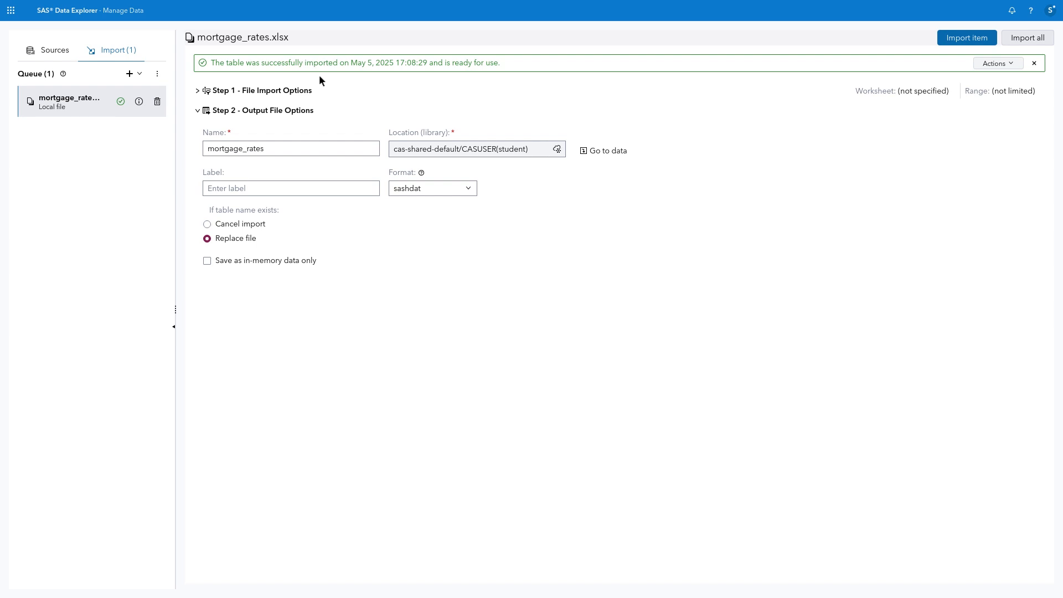
{"action": "left_click", "coordinate": [59, 51]}
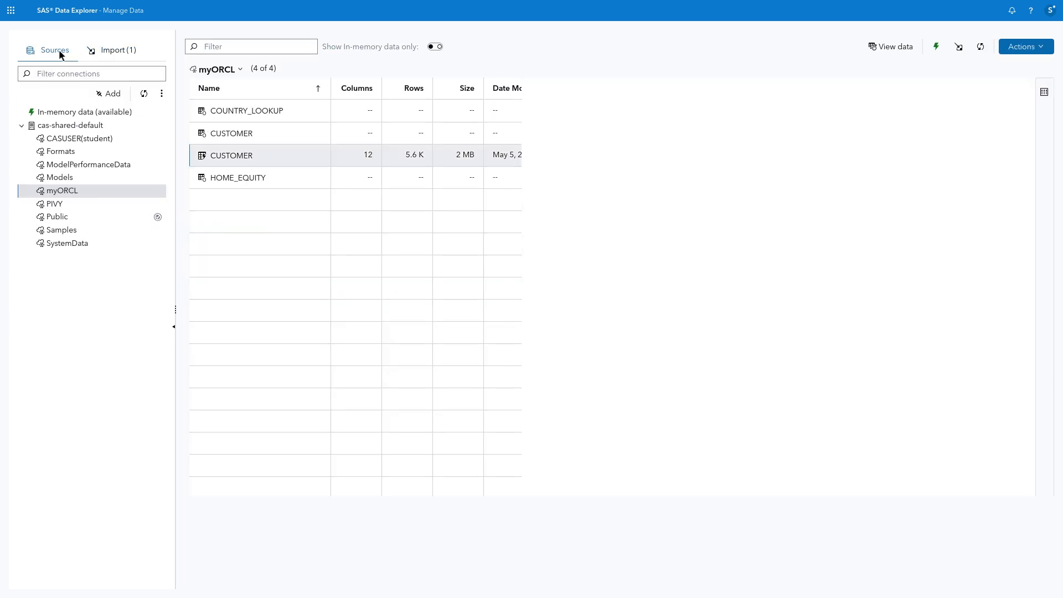
Open MORTGAGE_RATES in CASUSER(student) and preview its sample data, 100 of 2,772 rows.
{"action": "left_click", "coordinate": [116, 141]}
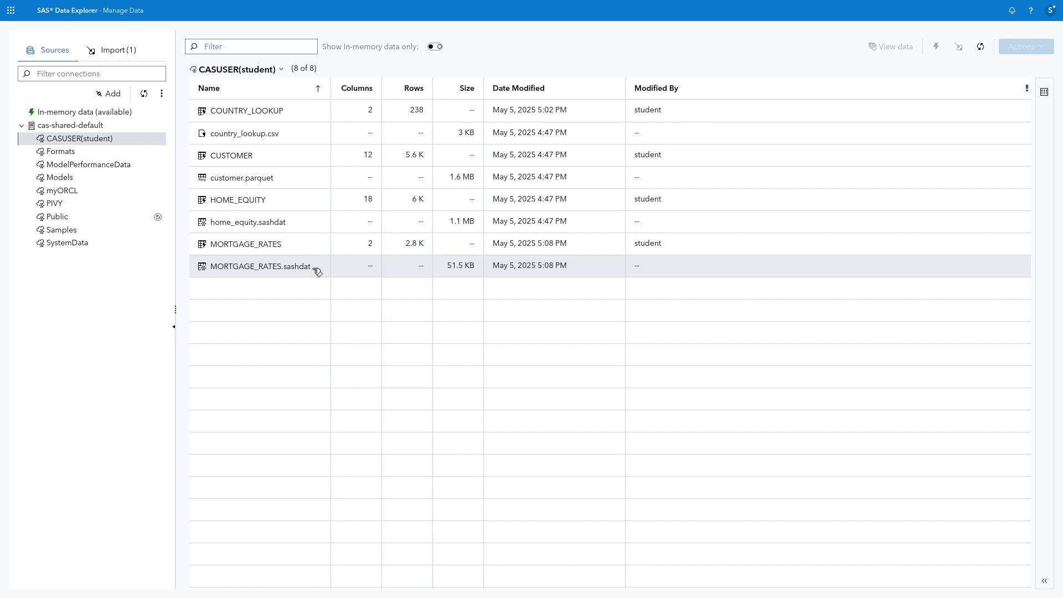
{"action": "left_click", "coordinate": [277, 246]}
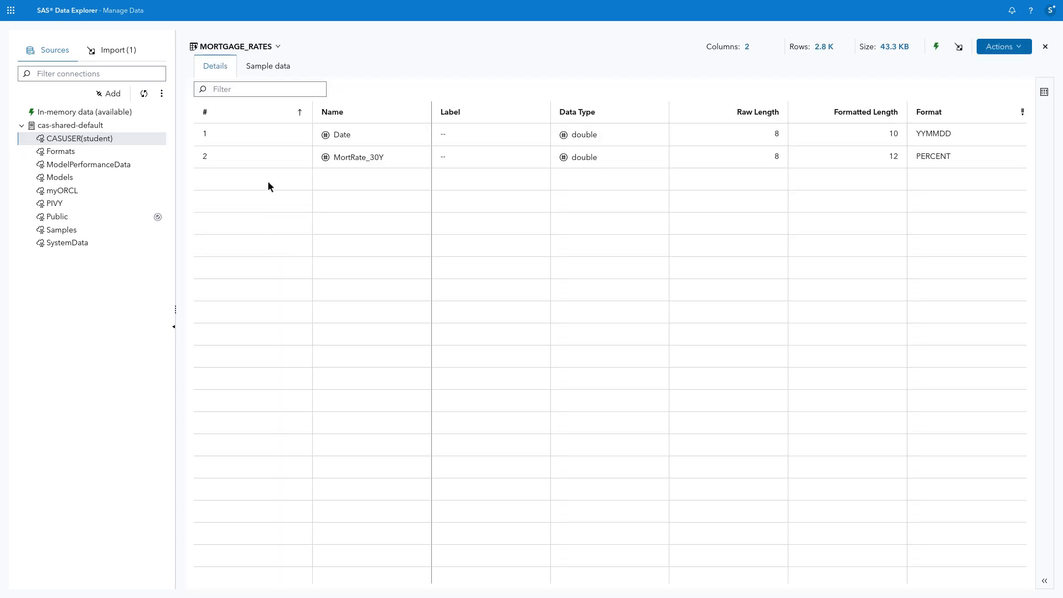
{"action": "left_click", "coordinate": [276, 67]}
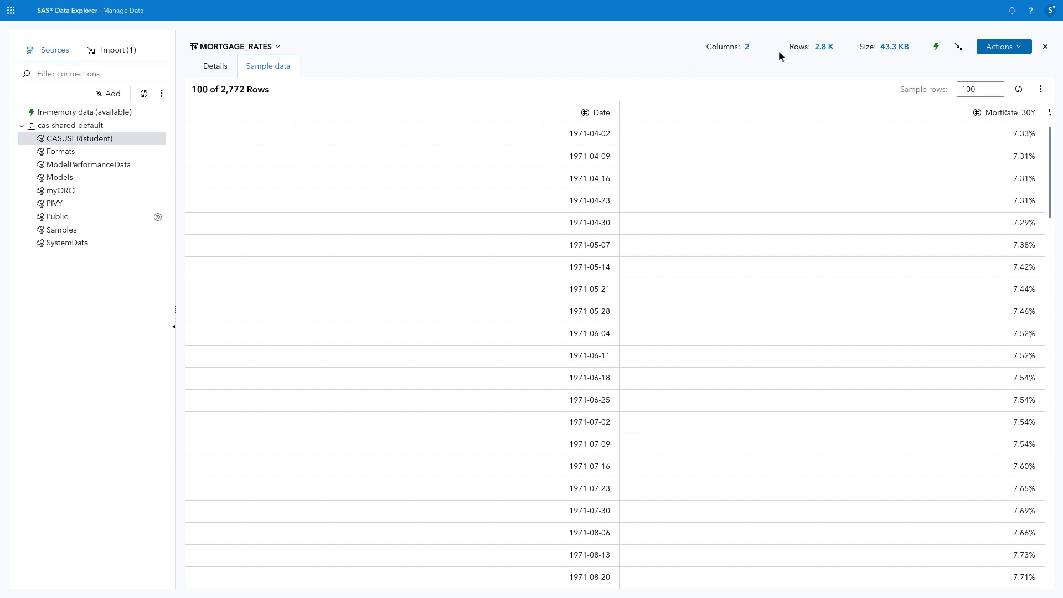
{"action": "left_click", "coordinate": [1031, 10]}
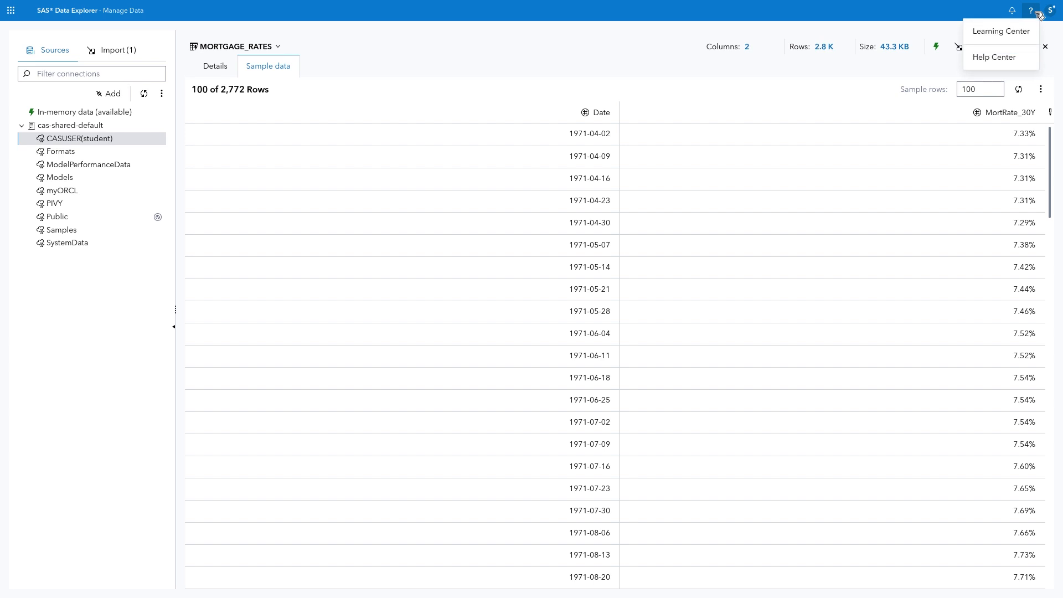